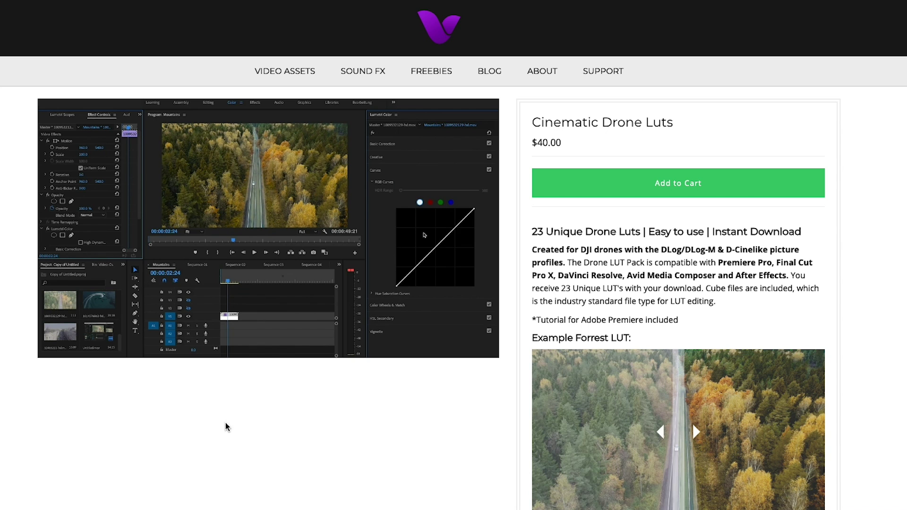
Step: Pause the Vamify demo video and scroll down through the LUT comparison images
{"action": "left_click", "coordinate": [64, 343]}
{"action": "scroll", "coordinate": [716, 160], "scroll_direction": "down", "scroll_amount": 7}
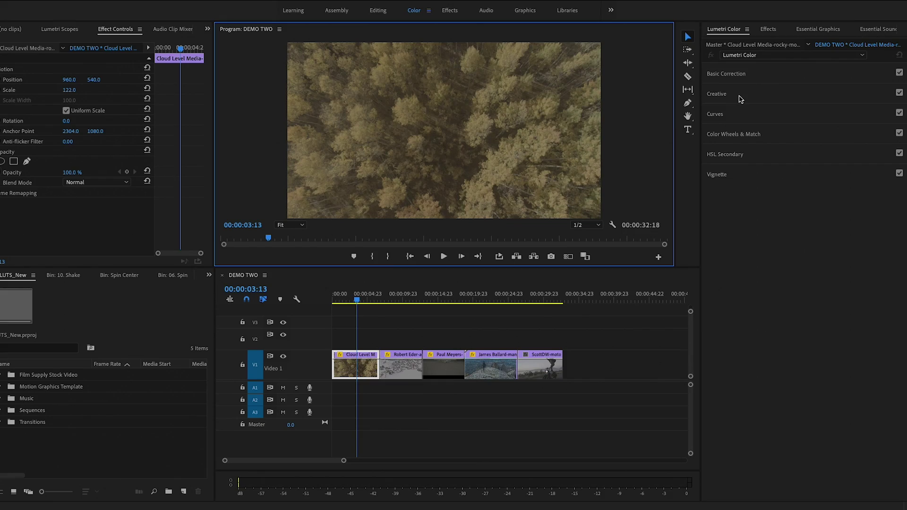
Step: Load Mavic_Forest_Clean.cube from disk as the Creative look on the first forest clip
{"action": "left_click", "coordinate": [736, 93]}
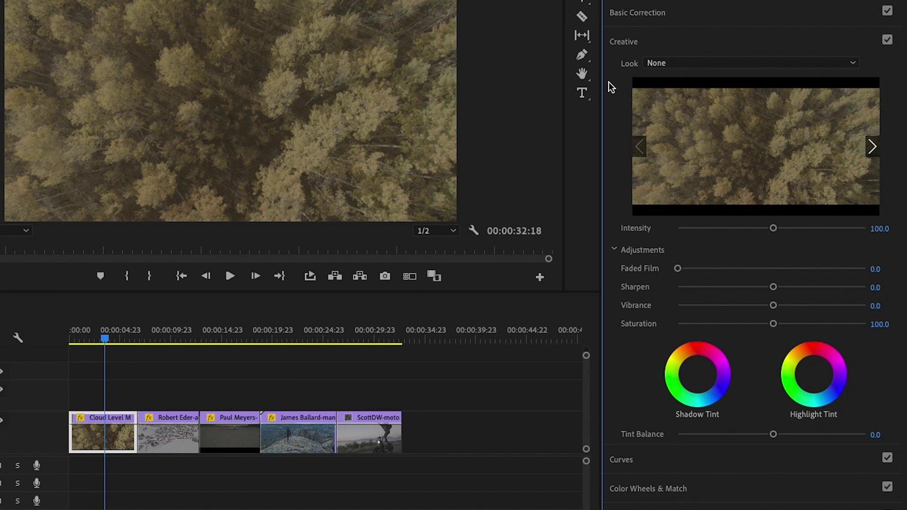
{"action": "left_click", "coordinate": [659, 63]}
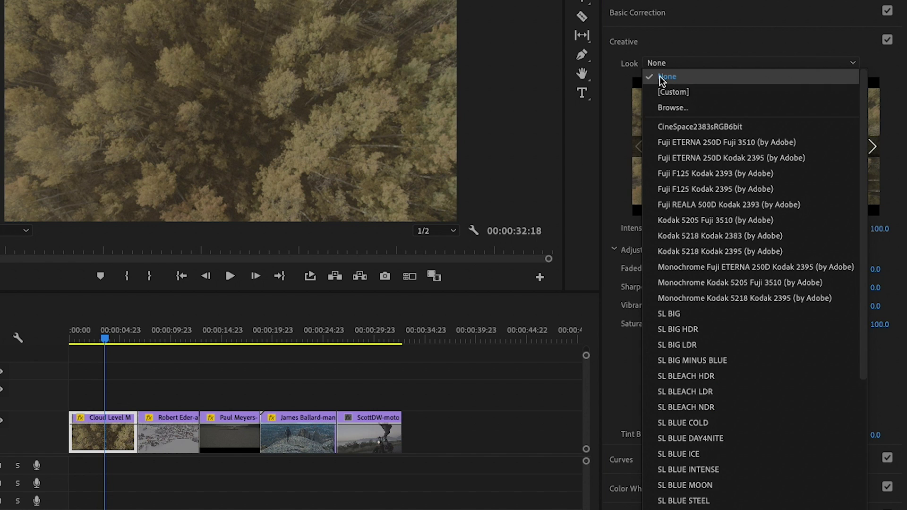
{"action": "left_click", "coordinate": [664, 108]}
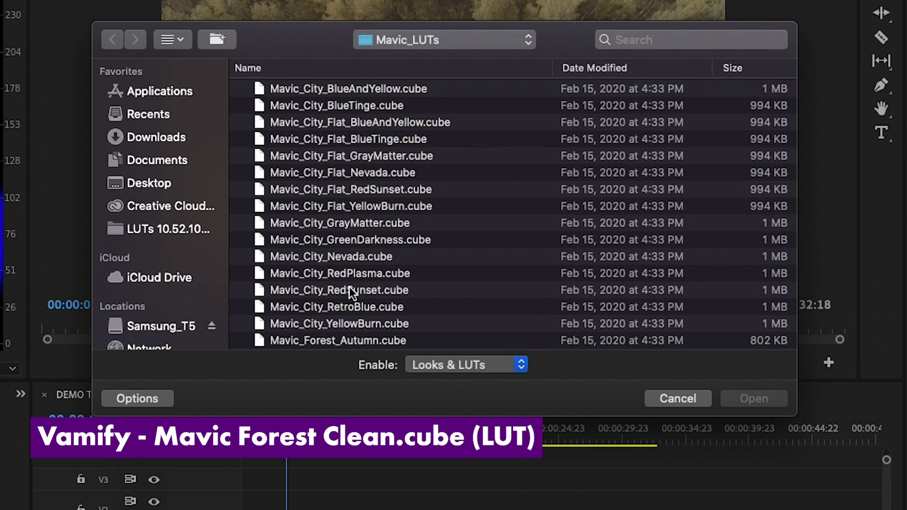
{"action": "scroll", "coordinate": [392, 215], "scroll_direction": "down", "scroll_amount": 3}
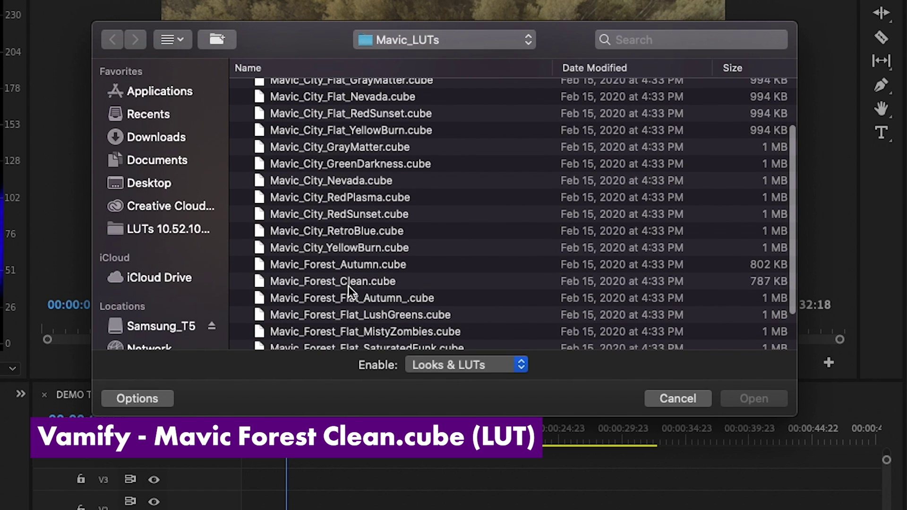
{"action": "left_click", "coordinate": [353, 285]}
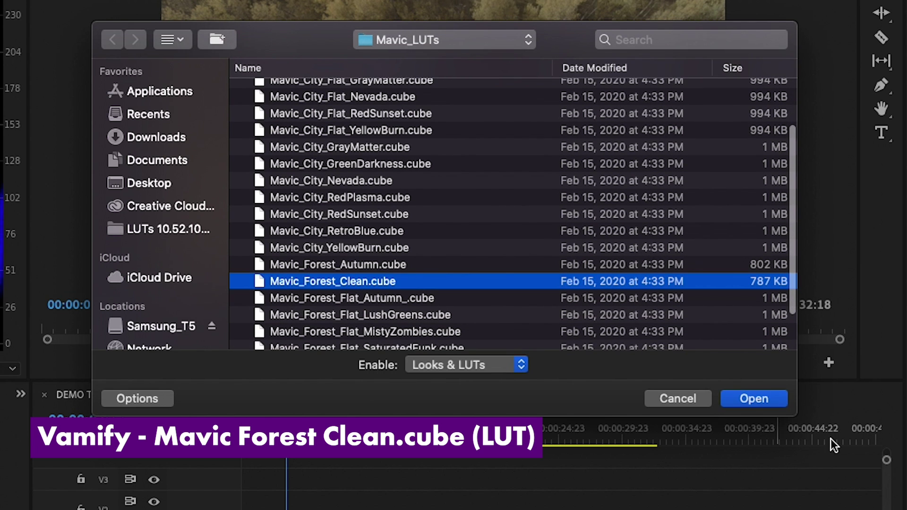
{"action": "left_click", "coordinate": [765, 398]}
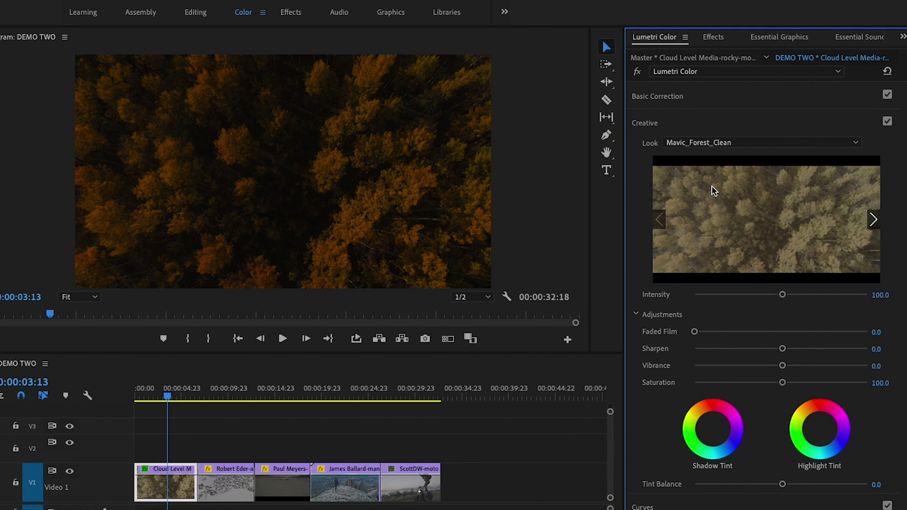
Step: Try a lower Creative Intensity for the Mavic_Forest_Clean look on the forest clip
{"action": "left_click", "coordinate": [675, 96]}
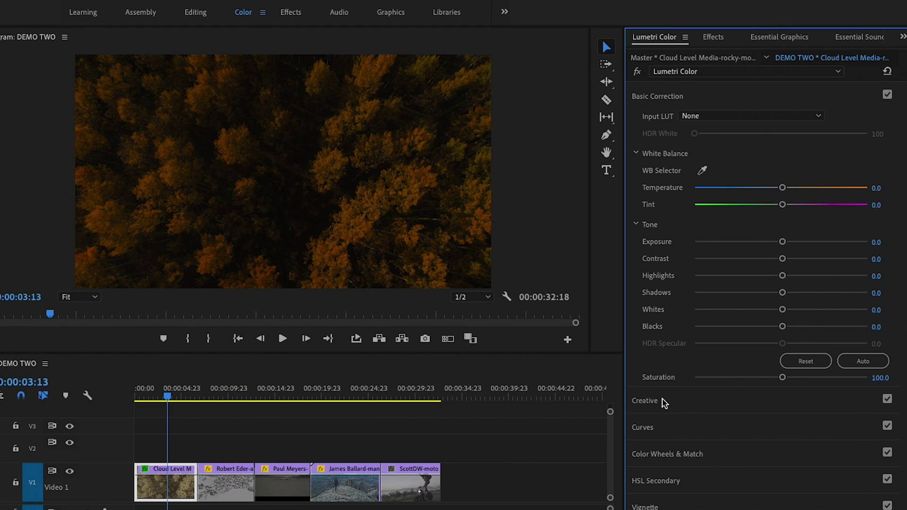
{"action": "left_click", "coordinate": [663, 401]}
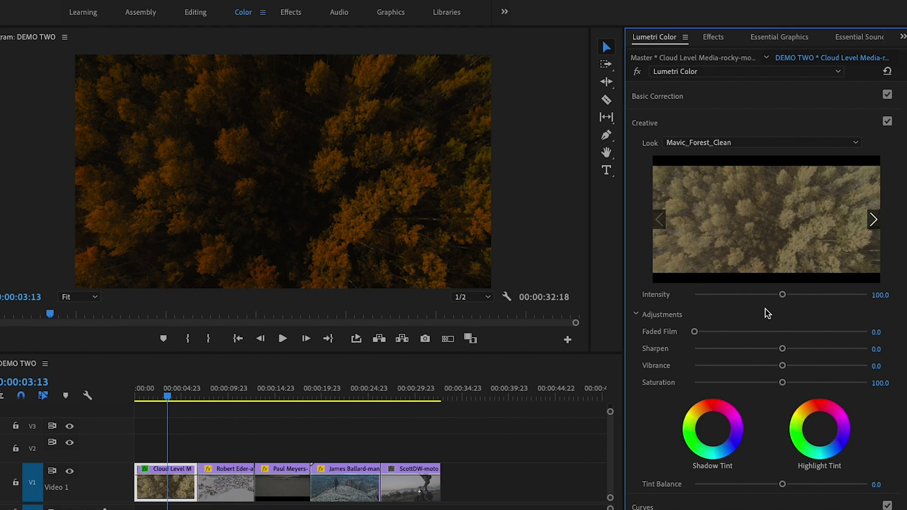
{"action": "mouse_move", "coordinate": [782, 300]}
{"action": "left_mouse_down"}
{"action": "mouse_move", "coordinate": [722, 304]}
{"action": "mouse_move", "coordinate": [812, 305]}
{"action": "mouse_move", "coordinate": [763, 305]}
{"action": "mouse_move", "coordinate": [774, 305]}
{"action": "left_mouse_up"}
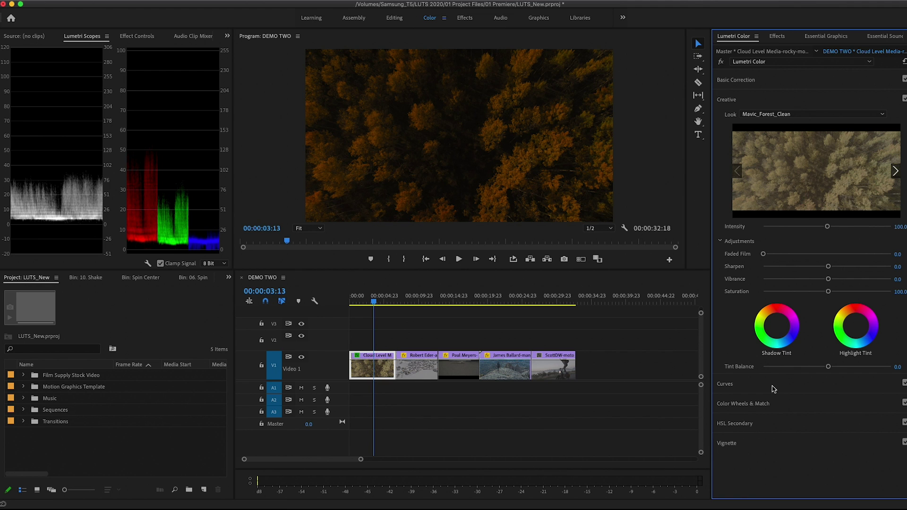
Step: Pull the master RGB curve's white point inward twice to brighten the forest clip
{"action": "left_click", "coordinate": [773, 387]}
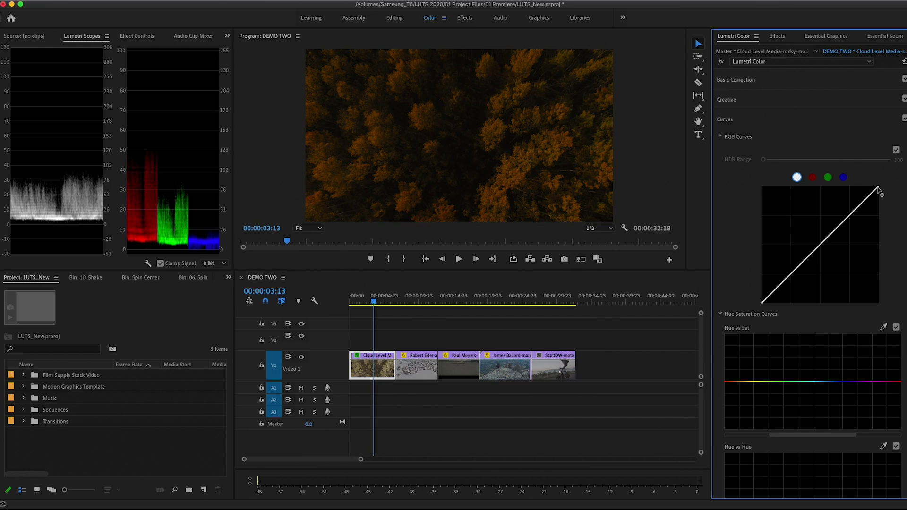
{"action": "left_click_drag", "start_coordinate": [877, 188], "coordinate": [850, 186]}
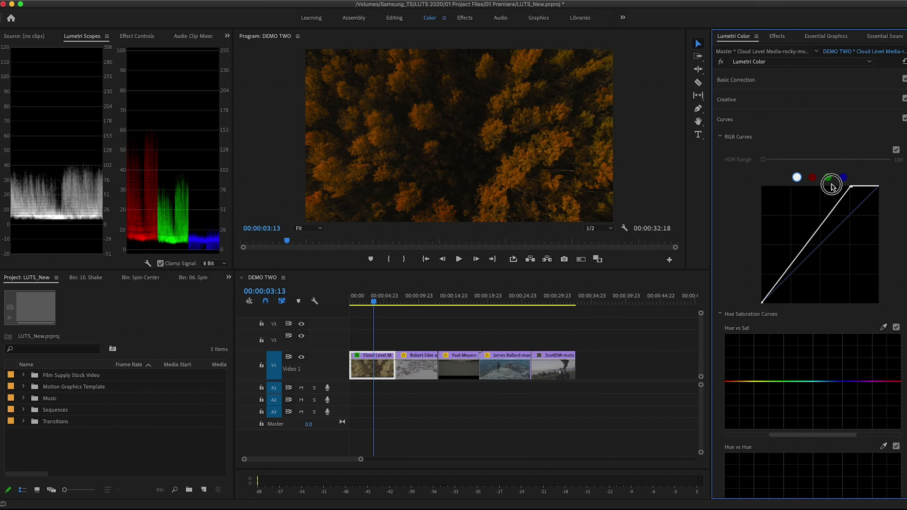
{"action": "left_click_drag", "start_coordinate": [832, 187], "coordinate": [814, 187]}
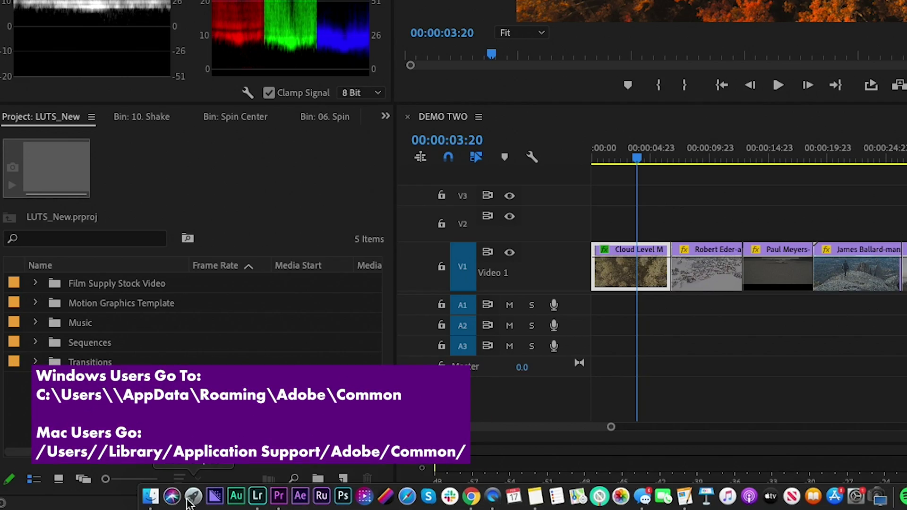
Step: Navigate Finder via Go to Folder to ~/Library/Application Support/Adobe/Common
{"action": "left_click", "coordinate": [151, 499]}
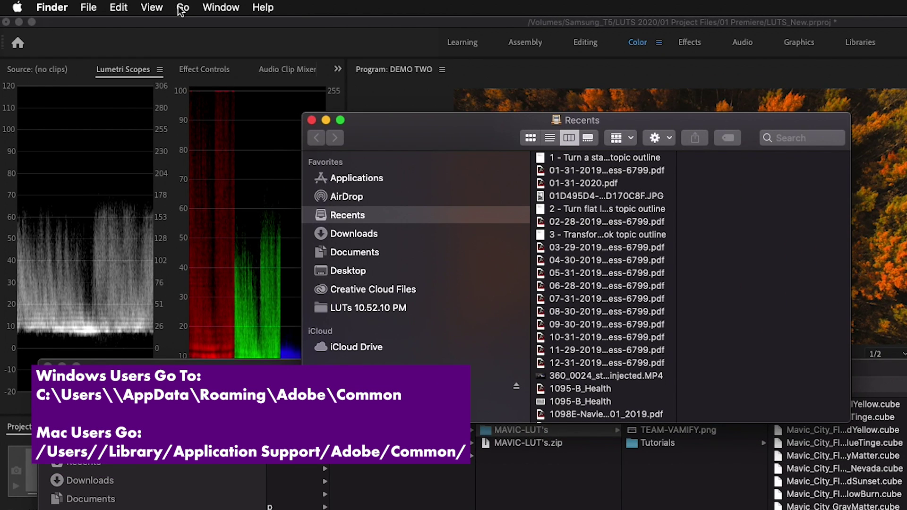
{"action": "left_click", "coordinate": [122, 5]}
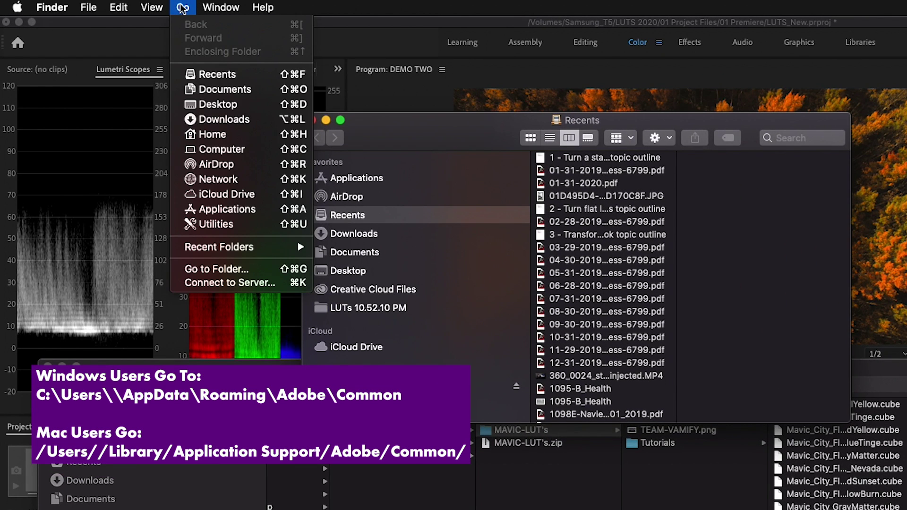
{"action": "left_click", "coordinate": [239, 269]}
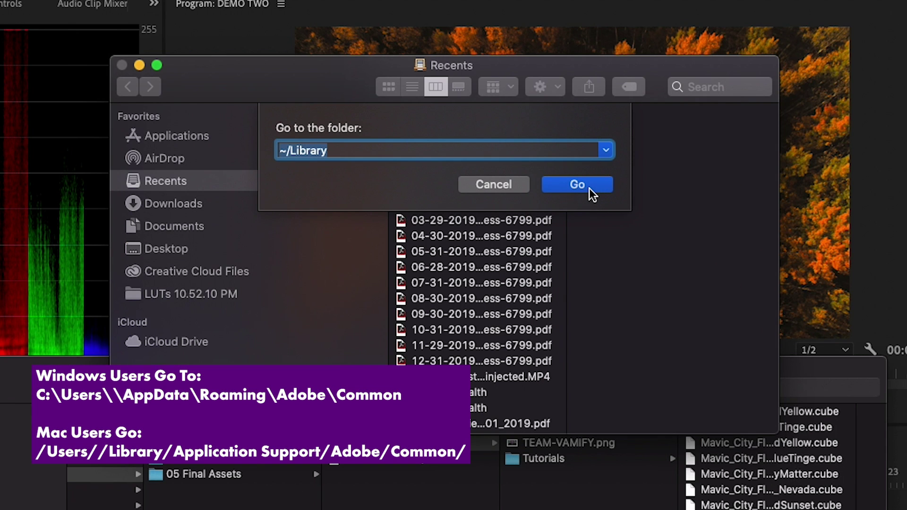
{"action": "left_click", "coordinate": [589, 187]}
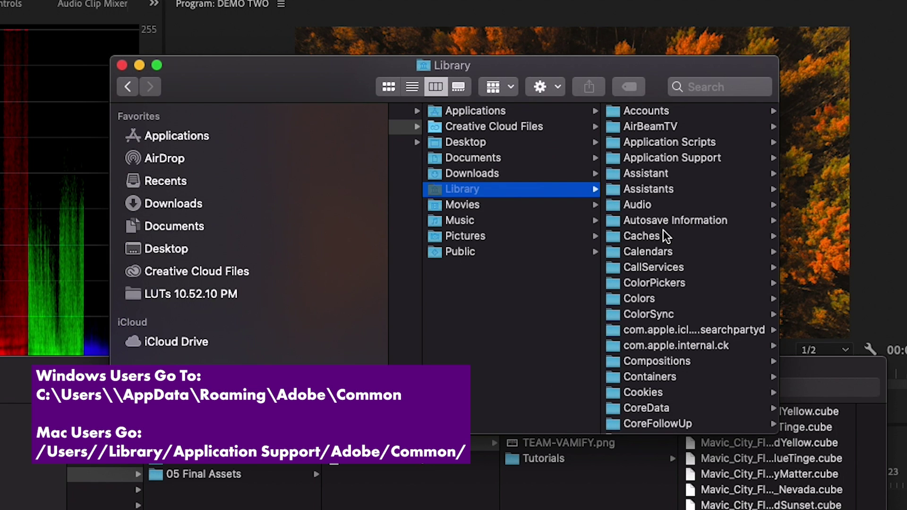
{"action": "left_click", "coordinate": [665, 160]}
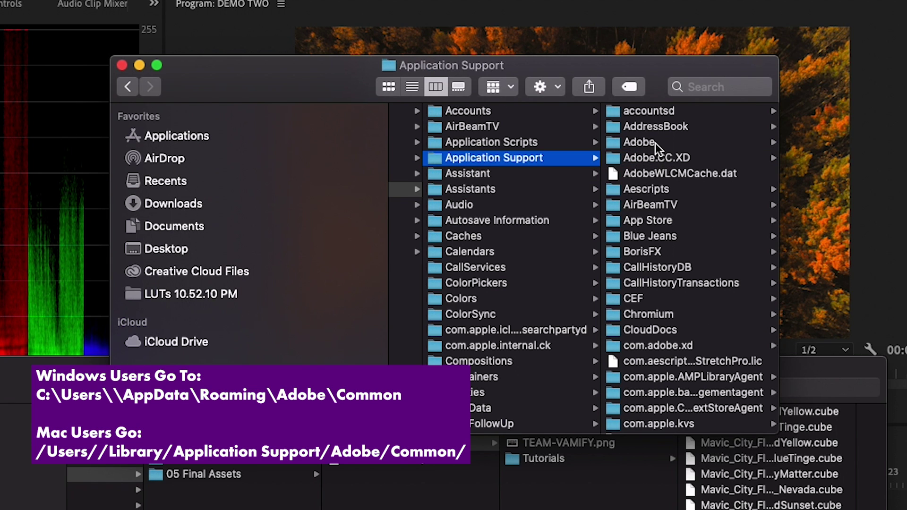
{"action": "left_click", "coordinate": [654, 142]}
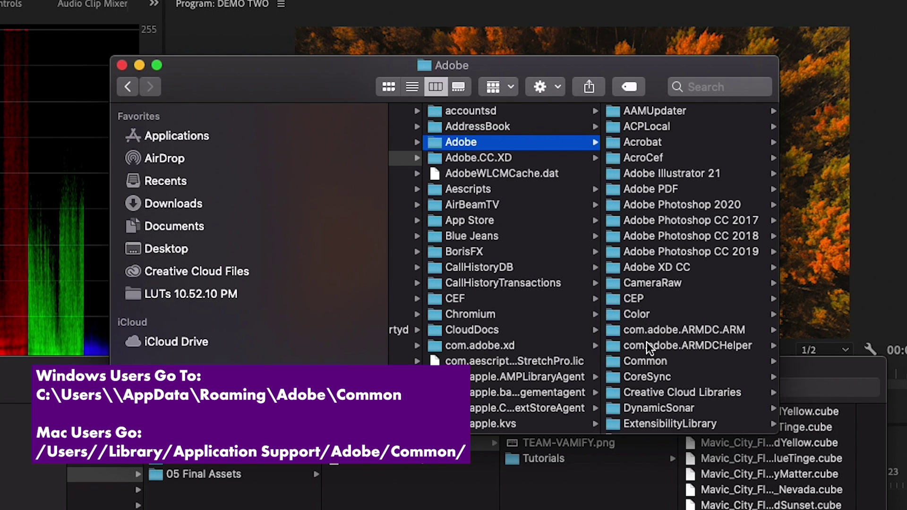
{"action": "left_click", "coordinate": [647, 361]}
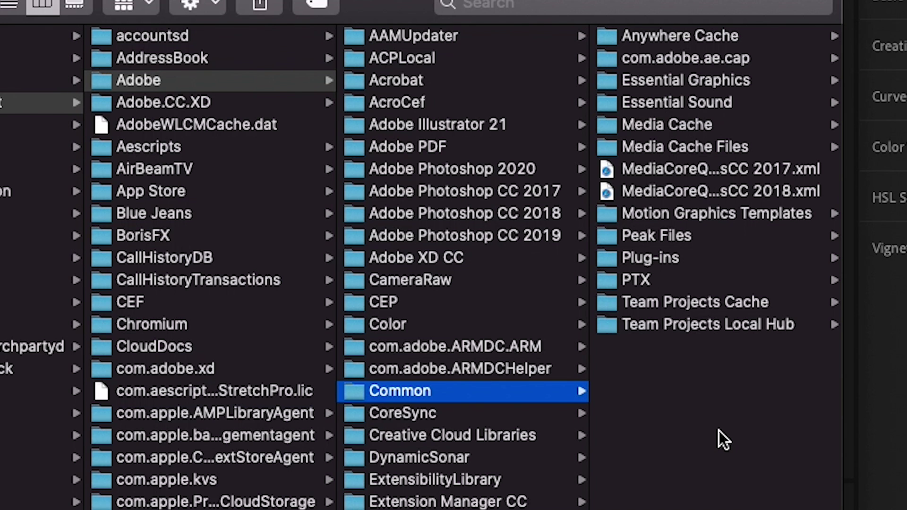
Step: Create a LUTs folder inside Common with a Creative subfolder in it
{"action": "right_click", "coordinate": [716, 433]}
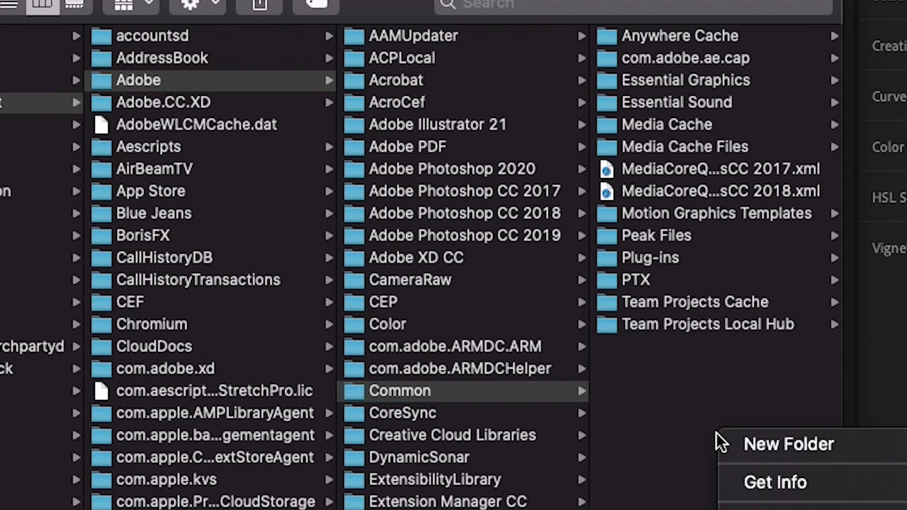
{"action": "left_click", "coordinate": [756, 446]}
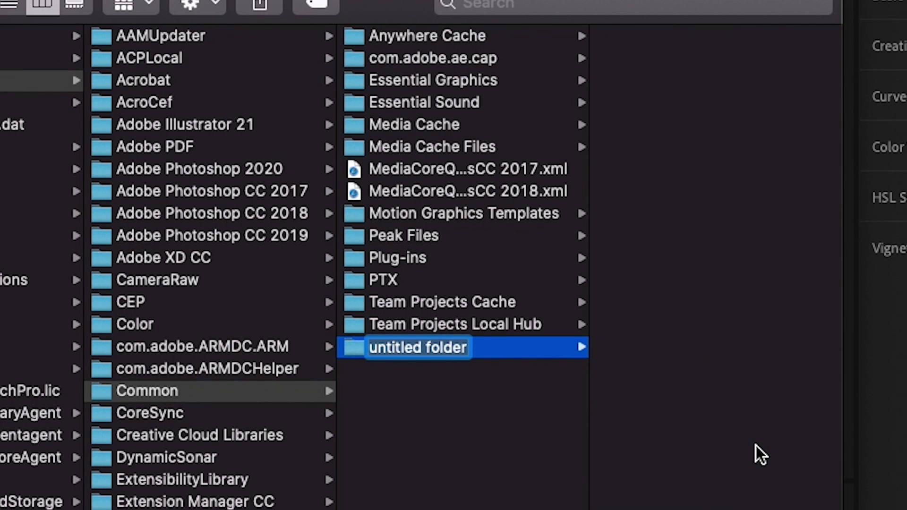
{"action": "type", "text": "LUT"}
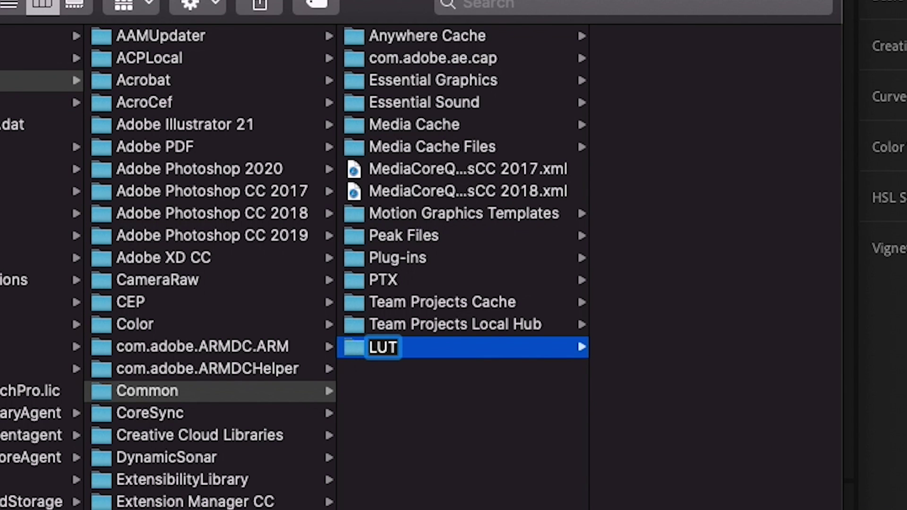
{"action": "type", "text": "s"}
{"action": "key", "text": "Return"}
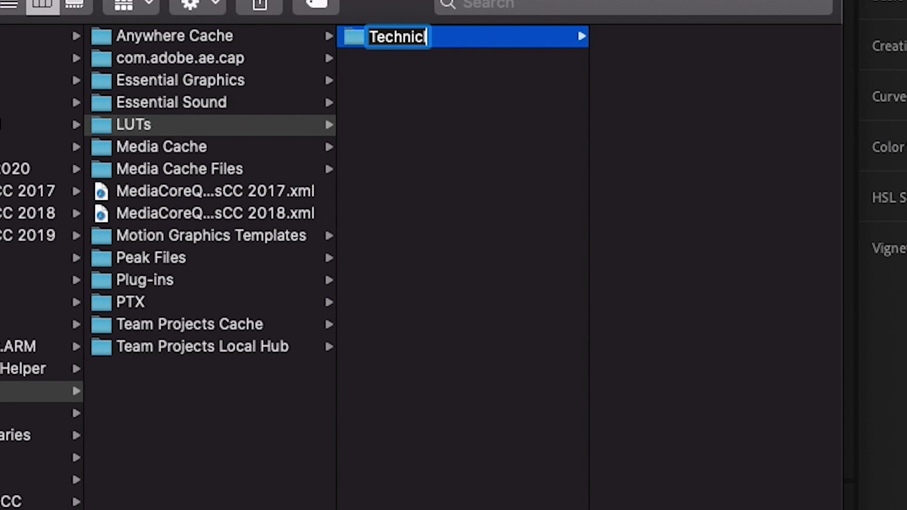
{"action": "right_click", "coordinate": [493, 162]}
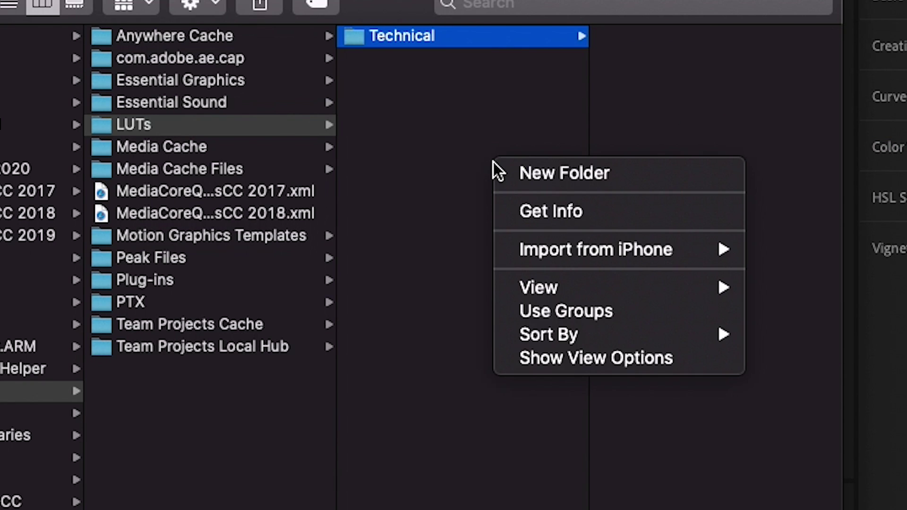
{"action": "left_click", "coordinate": [528, 176]}
{"action": "type", "text": "Cr"}
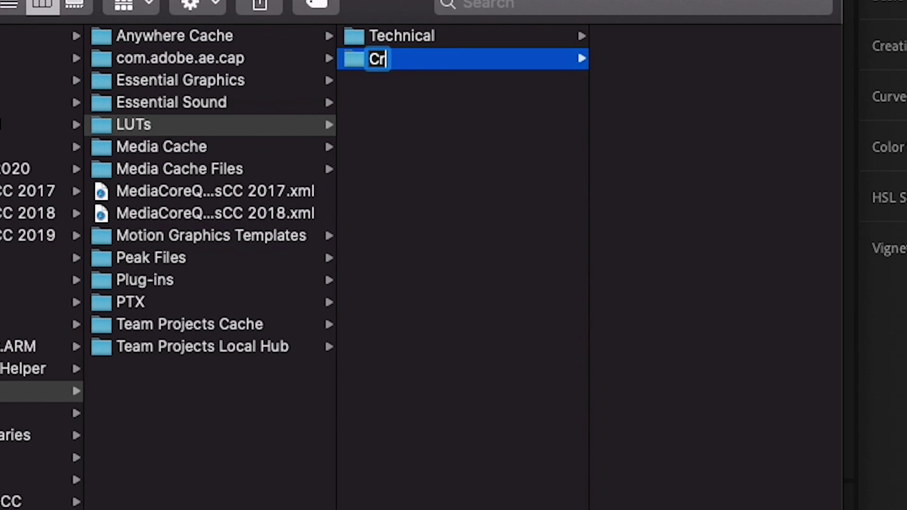
{"action": "type", "text": "eative"}
{"action": "key", "text": "Return"}
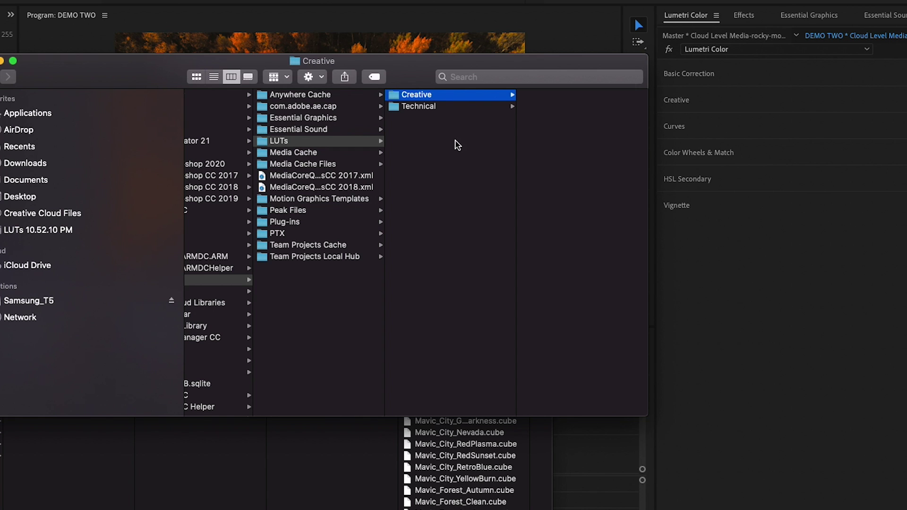
Step: Select all the .cube files in the Mavic_LUTs folder
{"action": "left_click", "coordinate": [277, 470]}
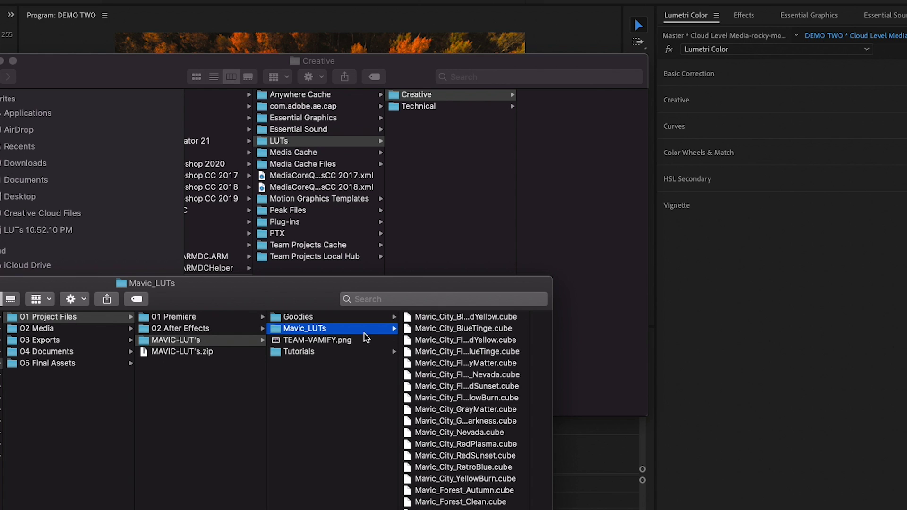
{"action": "left_click", "coordinate": [449, 321]}
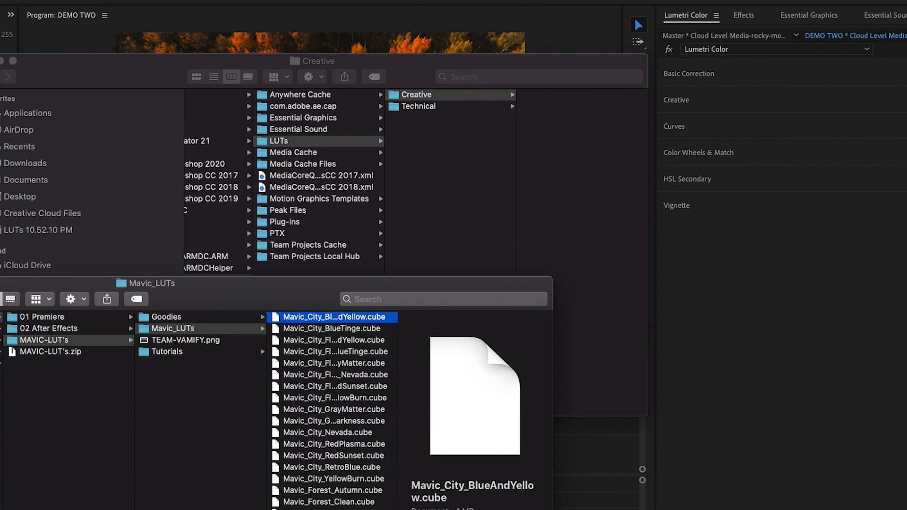
{"action": "key", "text": "super+a"}
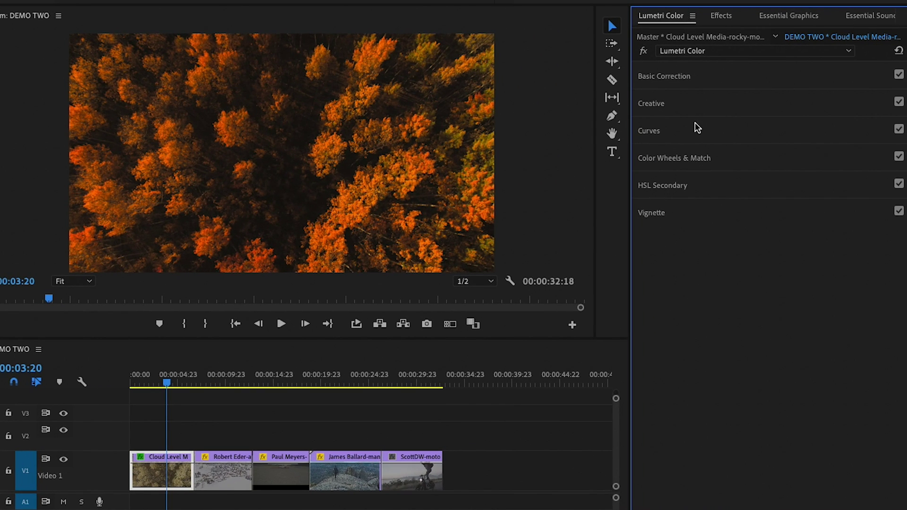
Step: Try the Mavic_City_Flat_Nevada and Mavic_City_RedSunset looks on the alpine village clip
{"action": "left_click", "coordinate": [676, 108]}
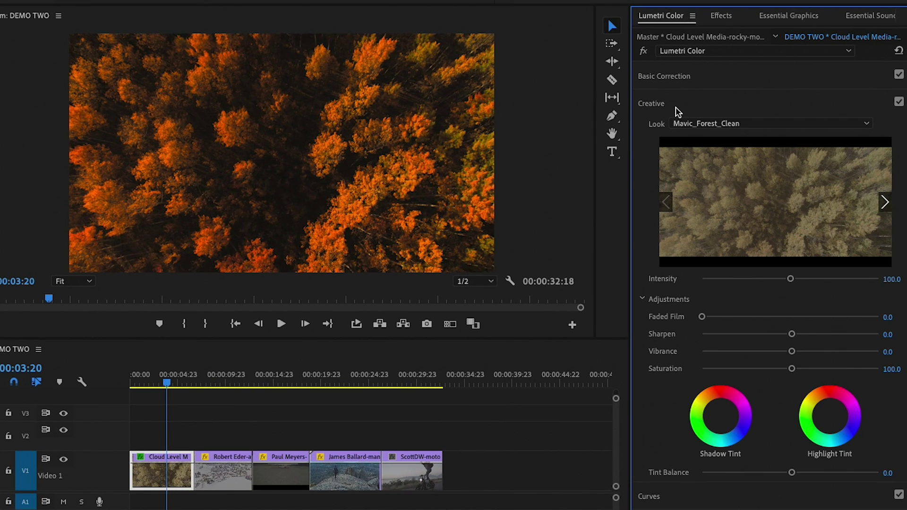
{"action": "left_click", "coordinate": [694, 124]}
{"action": "scroll", "coordinate": [716, 285], "scroll_direction": "down", "scroll_amount": 10}
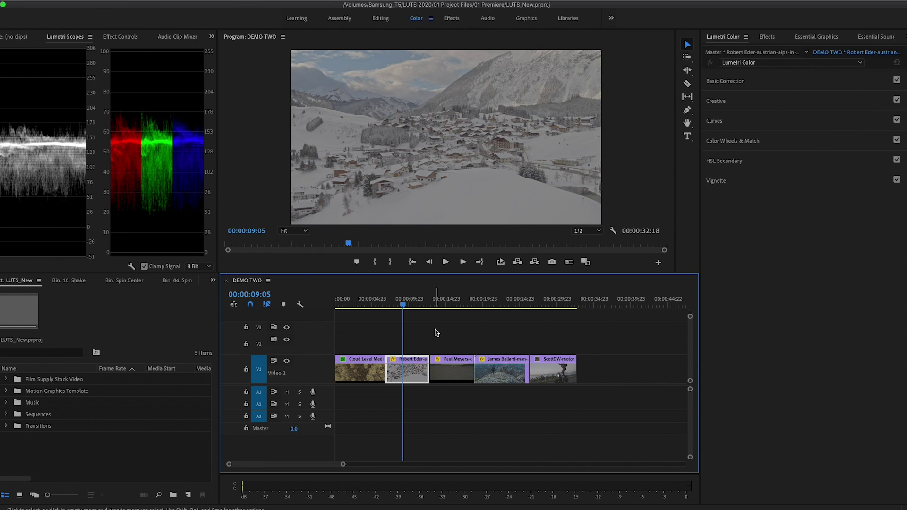
{"action": "left_click", "coordinate": [740, 107]}
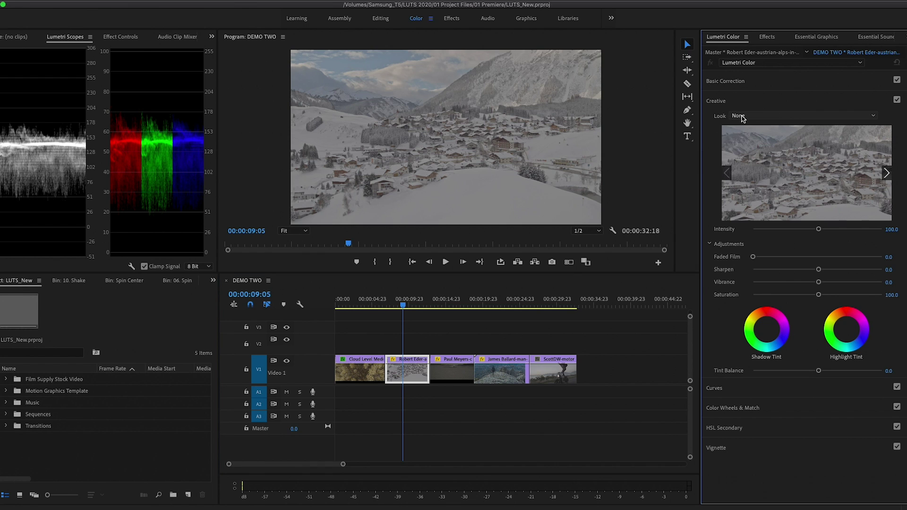
{"action": "left_click", "coordinate": [751, 117]}
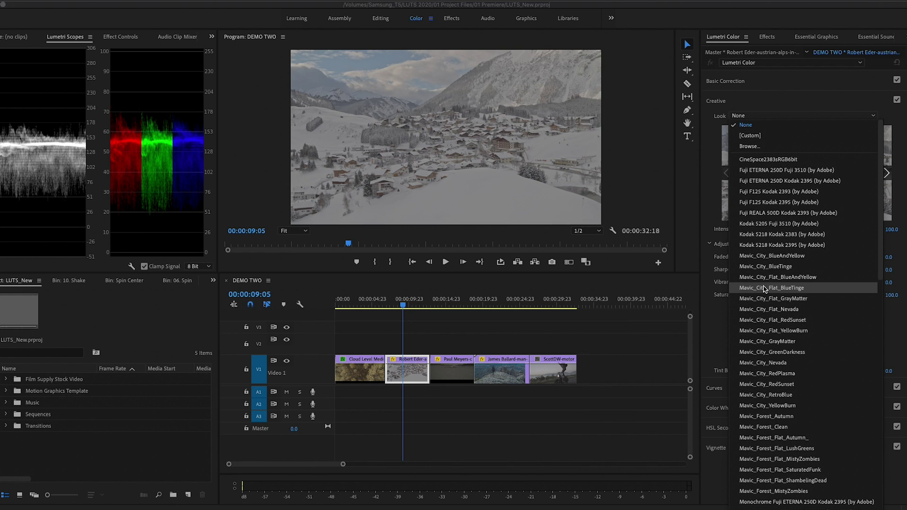
{"action": "scroll", "coordinate": [763, 293], "scroll_direction": "down", "scroll_amount": 5}
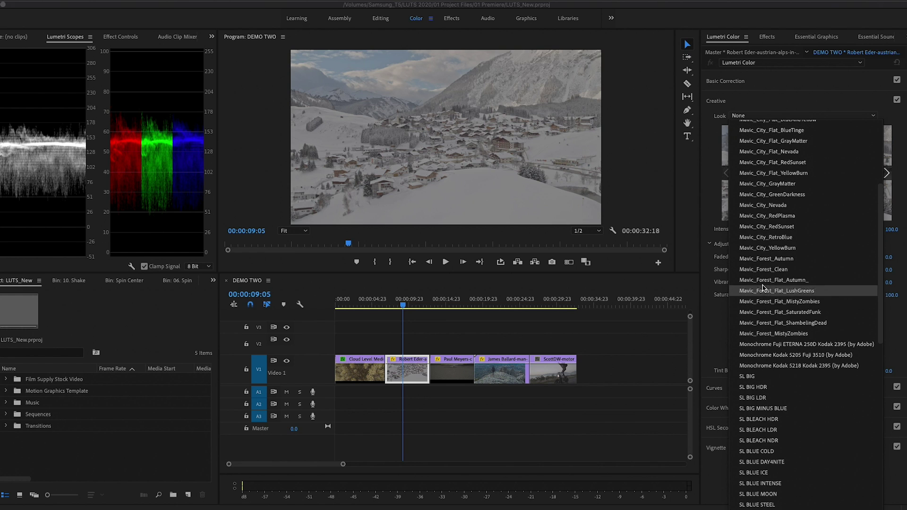
{"action": "scroll", "coordinate": [764, 293], "scroll_direction": "up", "scroll_amount": 5}
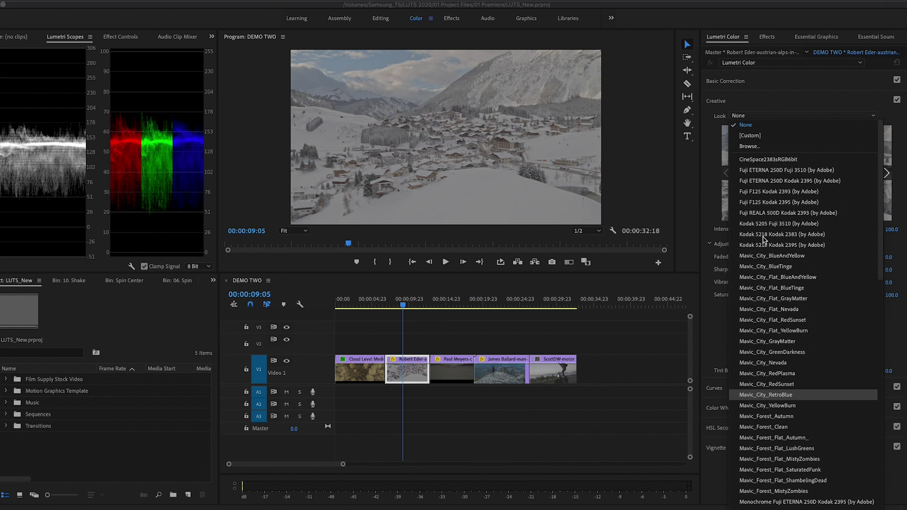
{"action": "left_click", "coordinate": [773, 309]}
{"action": "left_click", "coordinate": [769, 116]}
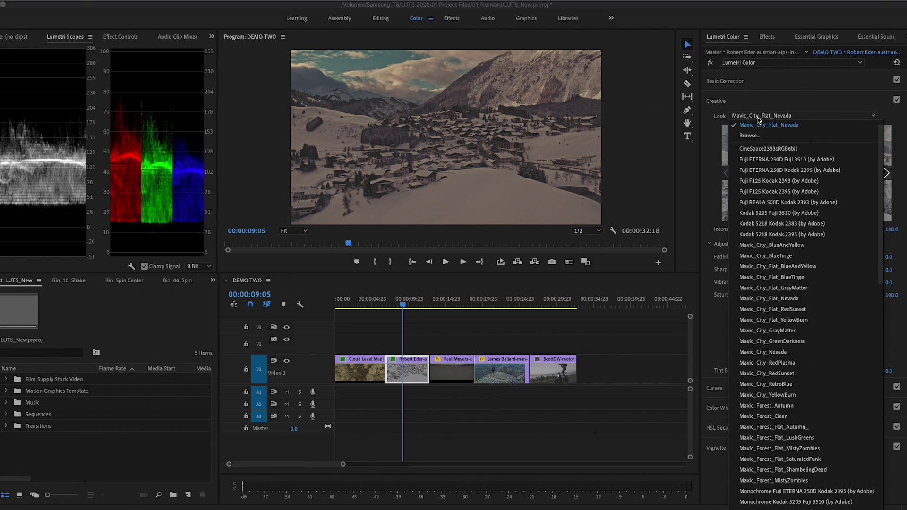
{"action": "left_click", "coordinate": [769, 373]}
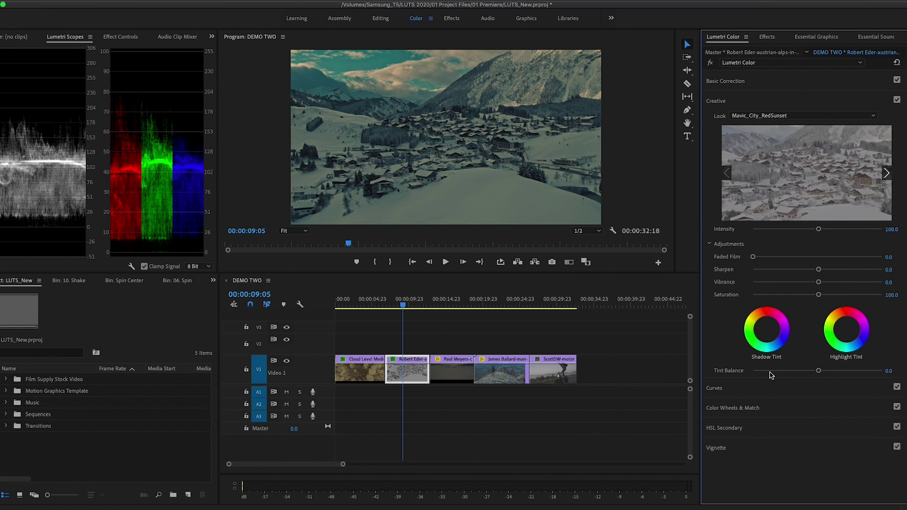
Step: Apply Mavic_City_GrayMatter and raise Vibrance to 43.6
{"action": "left_click", "coordinate": [750, 118]}
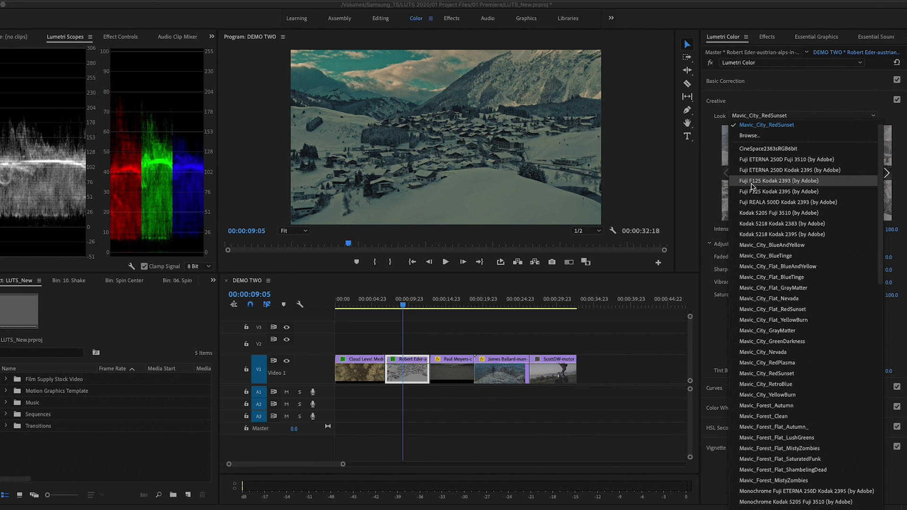
{"action": "left_click", "coordinate": [769, 331]}
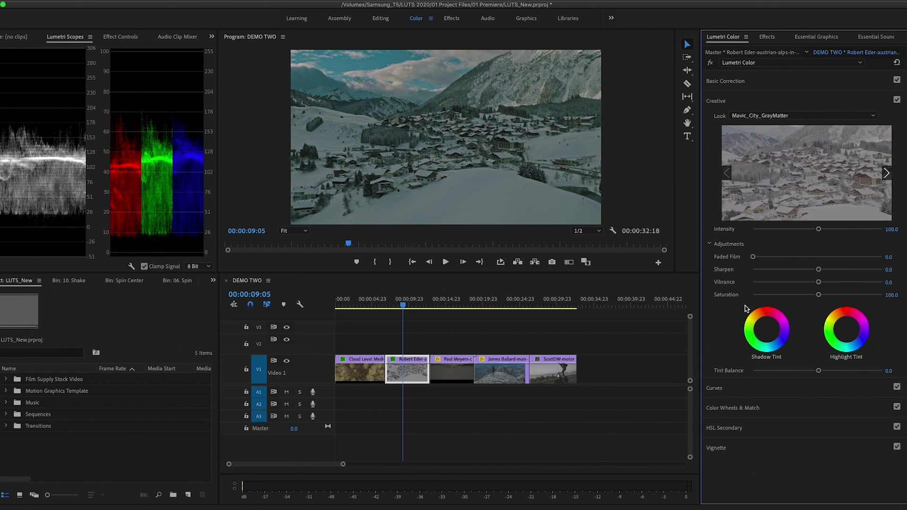
{"action": "left_click_drag", "start_coordinate": [819, 282], "coordinate": [845, 284]}
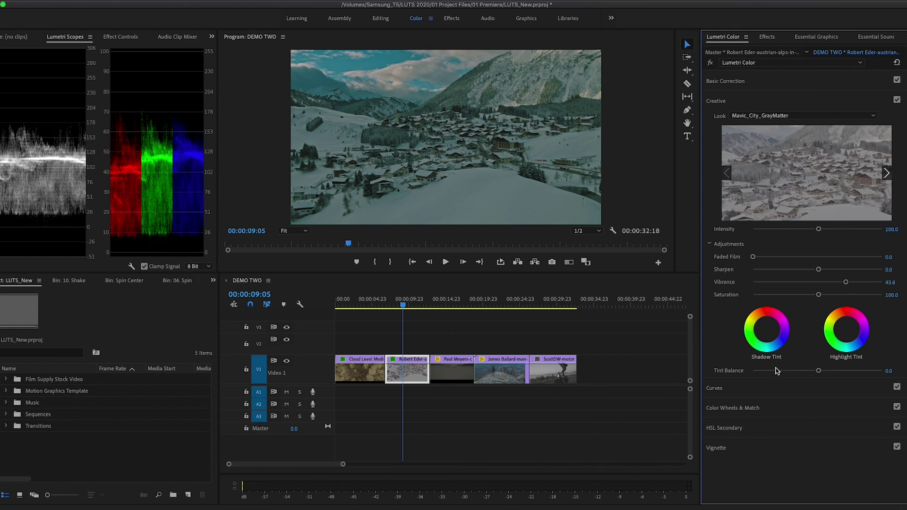
Step: Pull the alpine clip's RGB curve white point inward and lift the black point slightly
{"action": "left_click", "coordinate": [714, 388]}
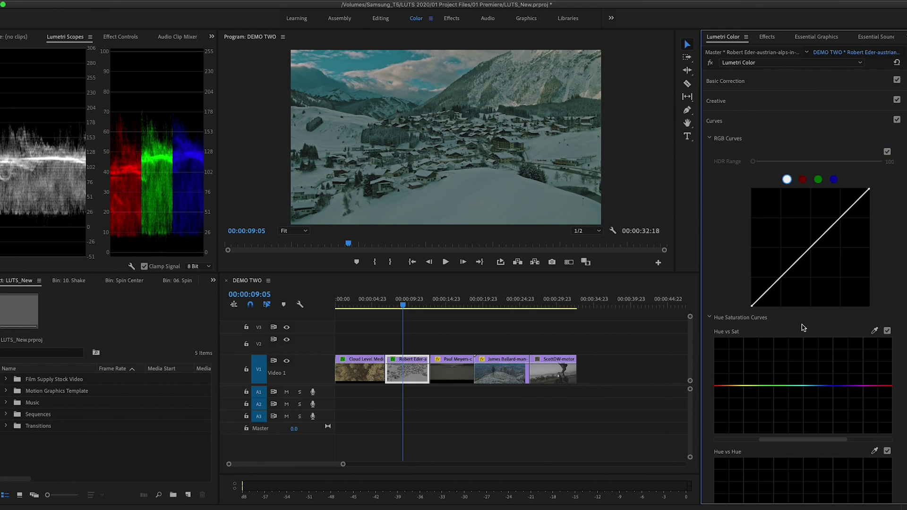
{"action": "left_click_drag", "start_coordinate": [870, 191], "coordinate": [842, 188]}
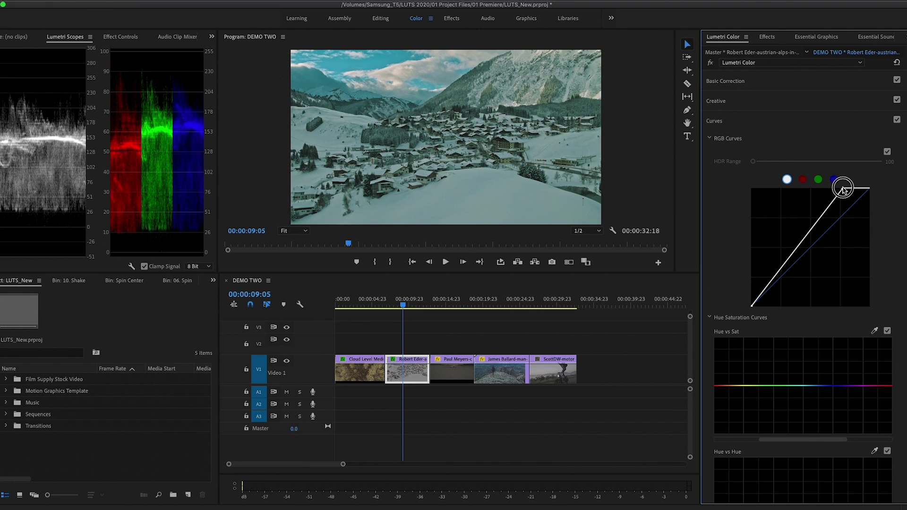
{"action": "left_click_drag", "start_coordinate": [843, 189], "coordinate": [839, 190]}
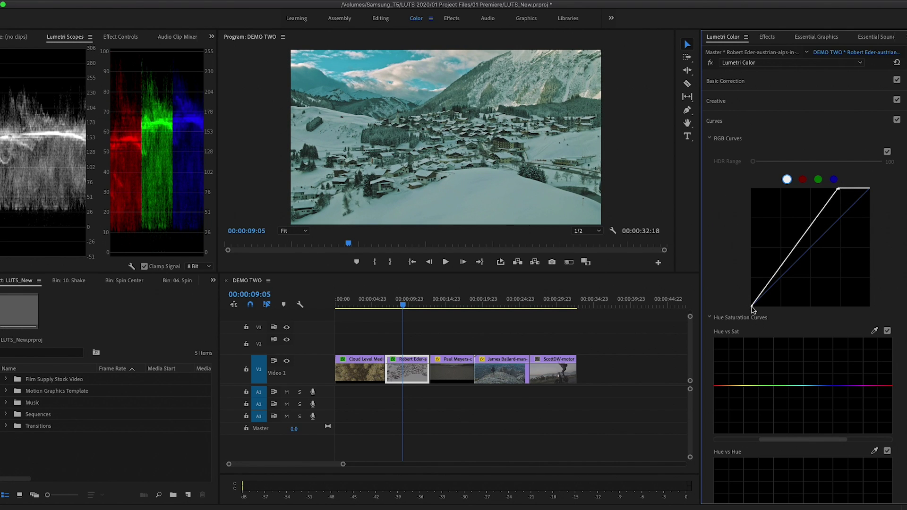
{"action": "left_click_drag", "start_coordinate": [752, 306], "coordinate": [755, 311]}
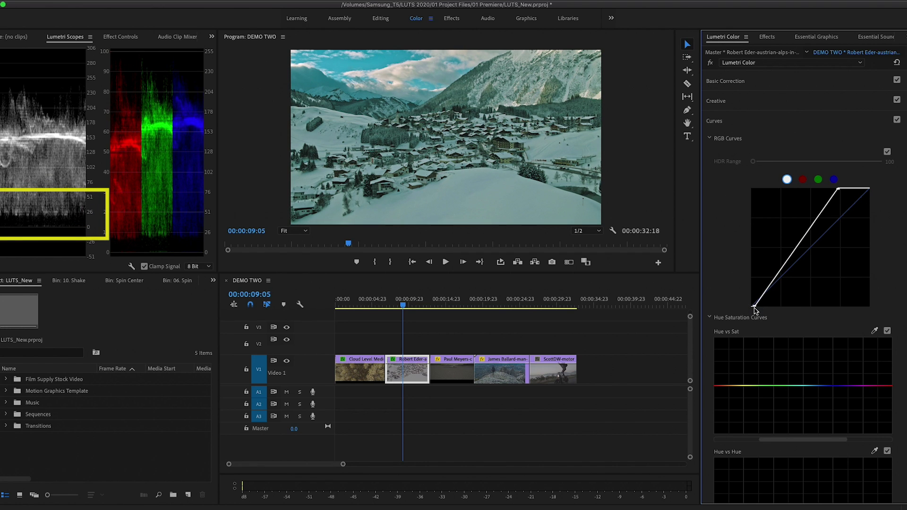
Step: Bypass the grade briefly to compare, then select the motorcycle clip
{"action": "left_click", "coordinate": [710, 63]}
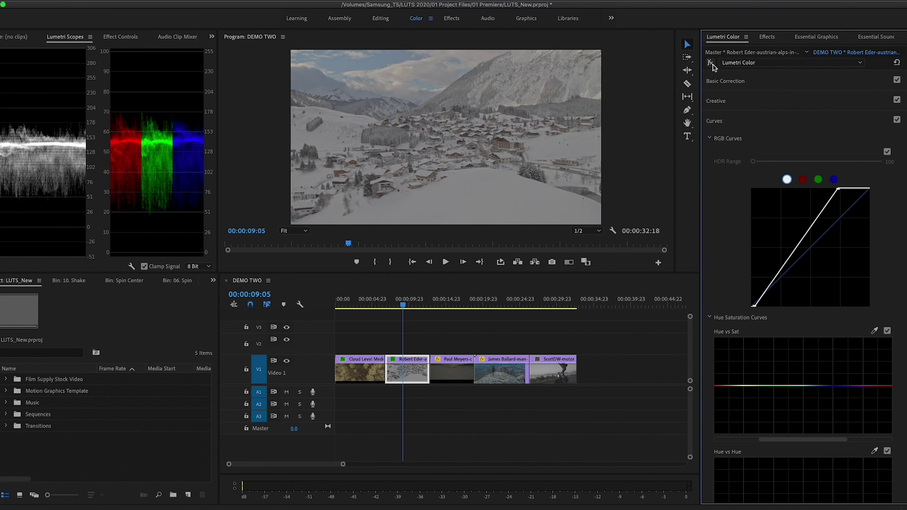
{"action": "left_click", "coordinate": [711, 63]}
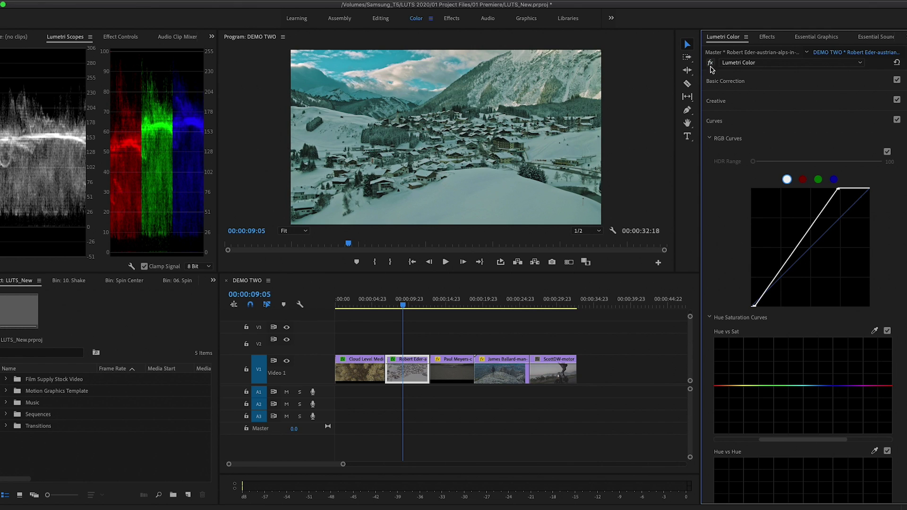
{"action": "left_click", "coordinate": [547, 304]}
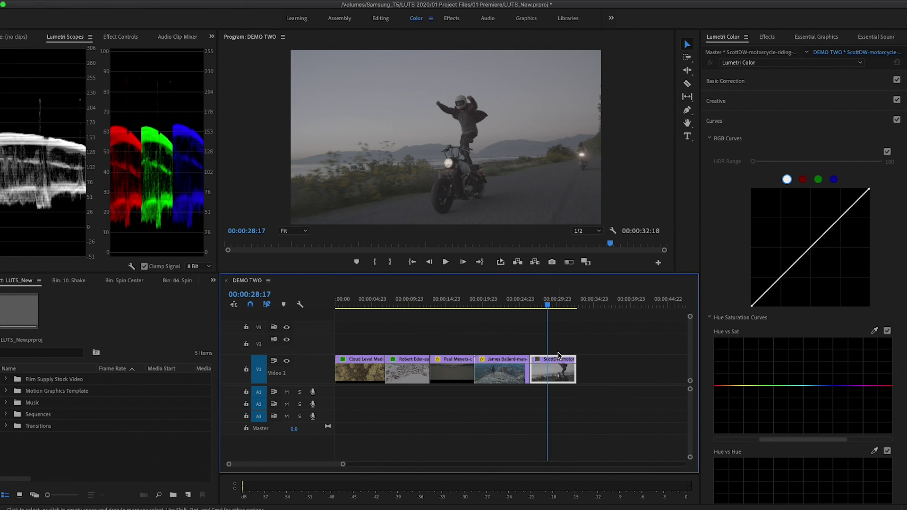
Step: Apply Mavic_City_Flat_Nevada to the motorcycle clip and push its intensity to 115.8
{"action": "left_click", "coordinate": [740, 102]}
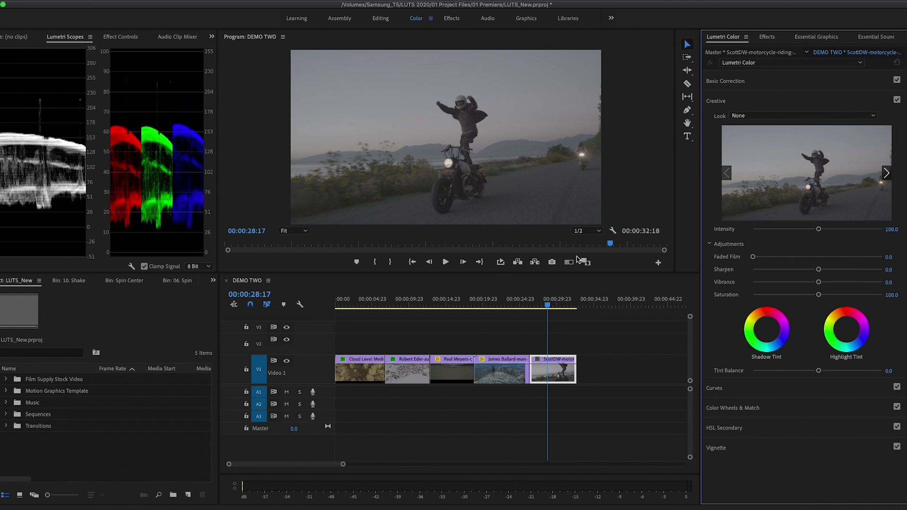
{"action": "mouse_move", "coordinate": [547, 303]}
{"action": "left_mouse_down"}
{"action": "mouse_move", "coordinate": [533, 302]}
{"action": "mouse_move", "coordinate": [544, 305]}
{"action": "left_mouse_up"}
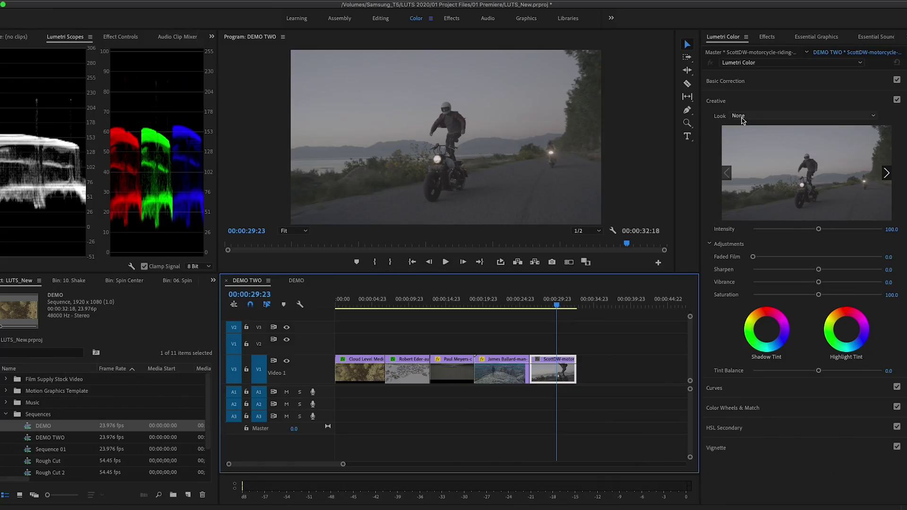
{"action": "left_click", "coordinate": [742, 119]}
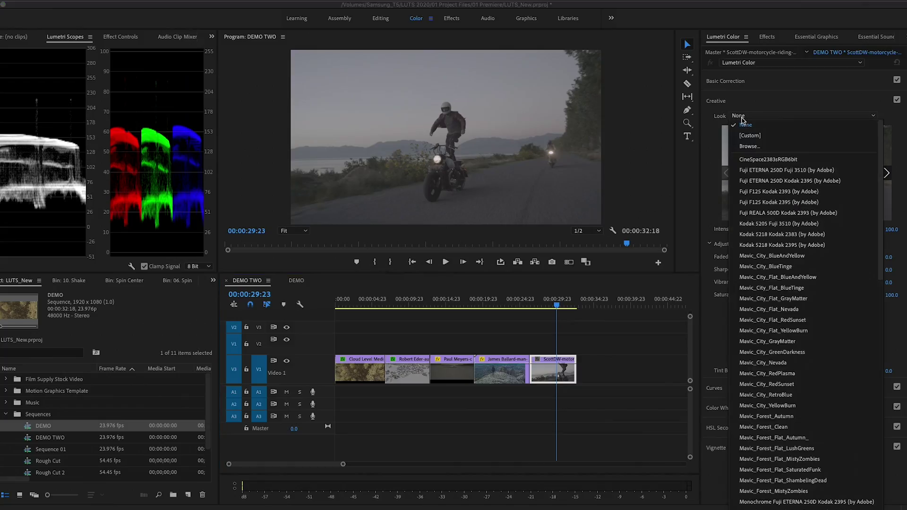
{"action": "left_click", "coordinate": [779, 310]}
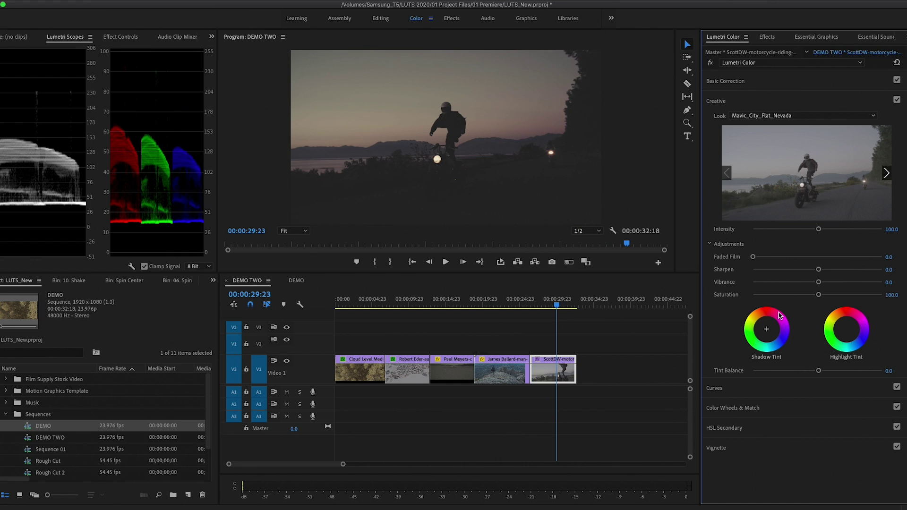
{"action": "mouse_move", "coordinate": [818, 229]}
{"action": "left_mouse_down"}
{"action": "mouse_move", "coordinate": [796, 230]}
{"action": "mouse_move", "coordinate": [820, 232]}
{"action": "mouse_move", "coordinate": [807, 231]}
{"action": "left_mouse_up"}
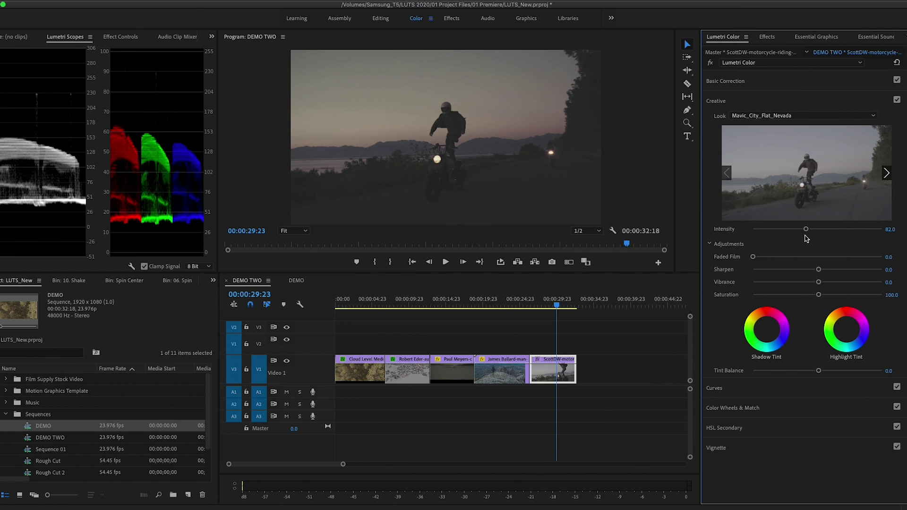
{"action": "left_click_drag", "start_coordinate": [771, 287], "coordinate": [798, 287]}
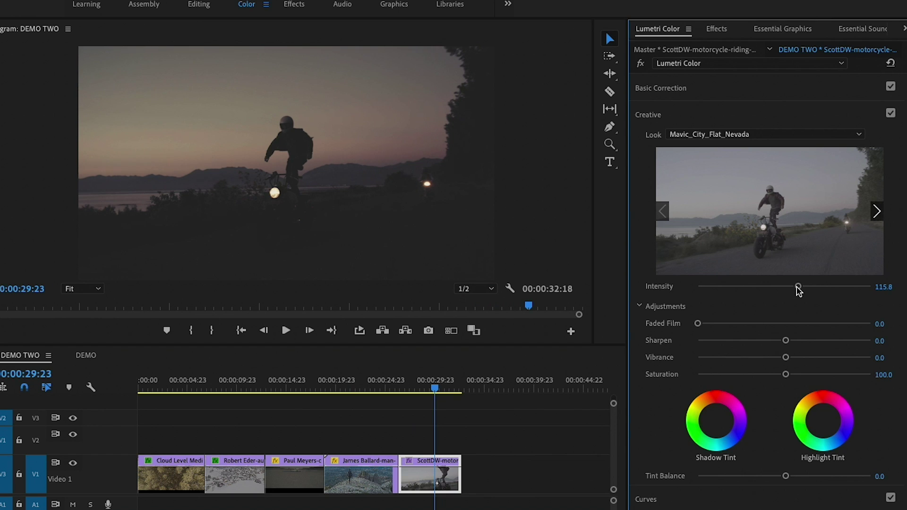
Step: Set the motorcycle clip's Vibrance to 50 and lift Shadows to 68.4
{"action": "left_click_drag", "start_coordinate": [786, 358], "coordinate": [823, 360]}
{"action": "left_click", "coordinate": [883, 357]}
{"action": "type", "text": "50"}
{"action": "key", "text": "Return"}
{"action": "left_click", "coordinate": [683, 90]}
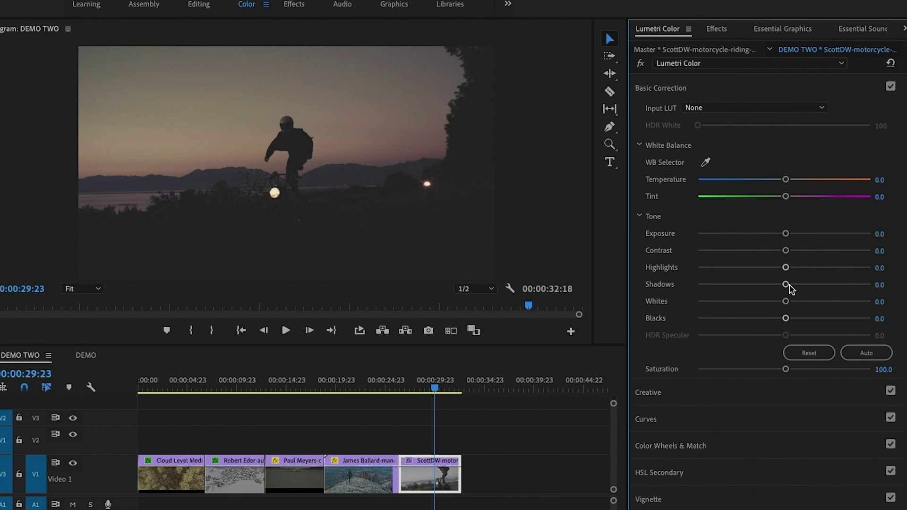
{"action": "left_click_drag", "start_coordinate": [788, 285], "coordinate": [844, 294]}
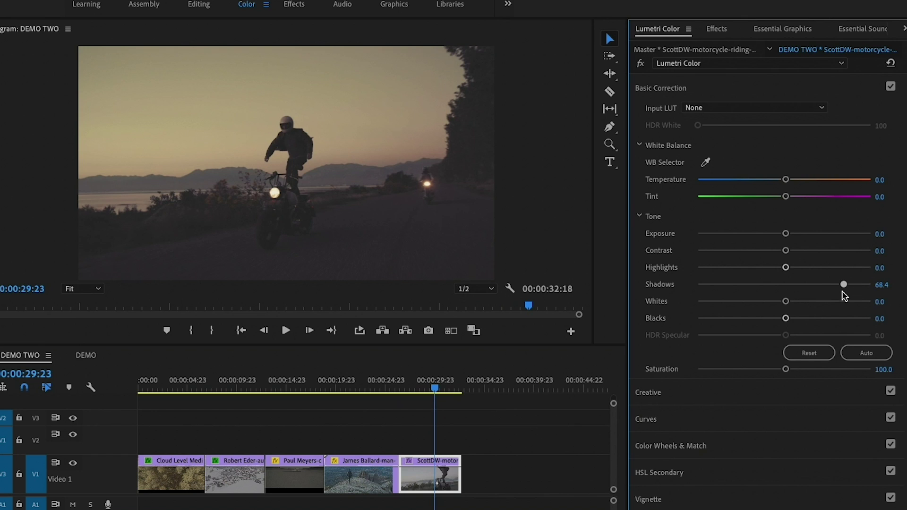
Step: Pull the motorcycle clip's RGB white point inward and nudge the black point to brighten the sunset
{"action": "left_click", "coordinate": [708, 416]}
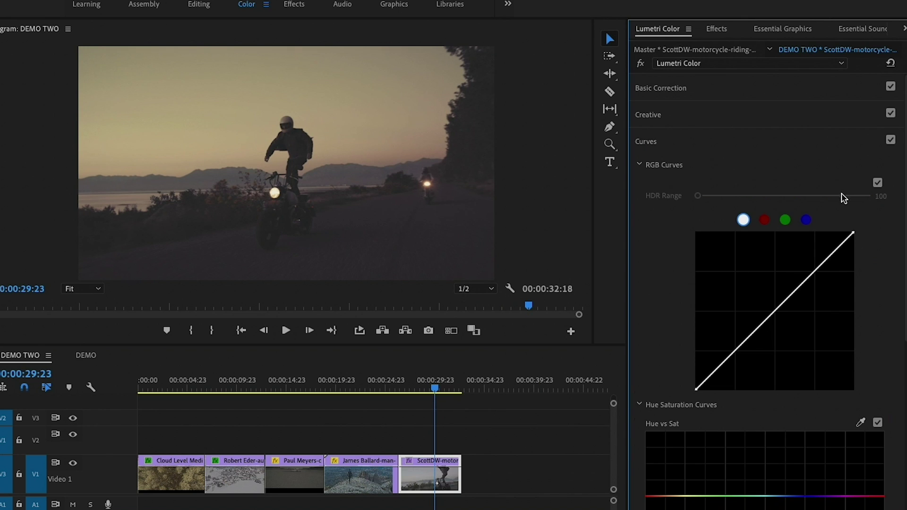
{"action": "left_click_drag", "start_coordinate": [853, 233], "coordinate": [816, 234]}
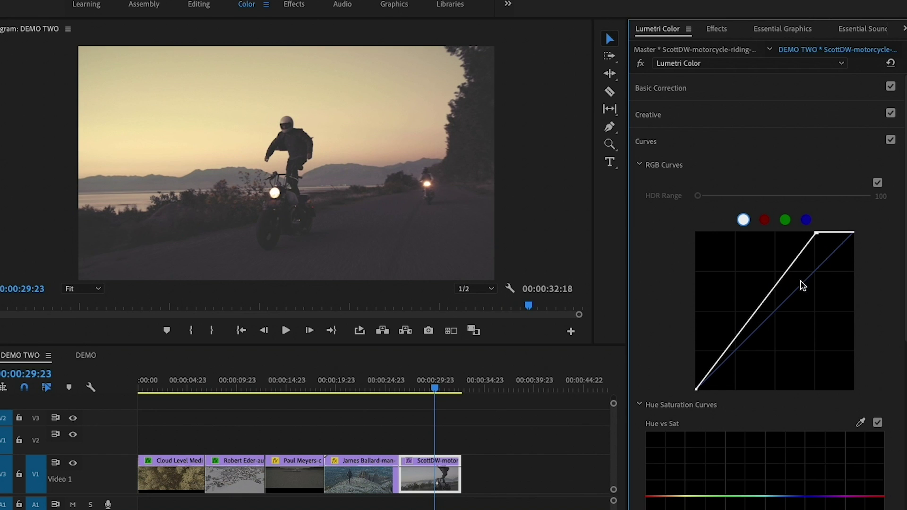
{"action": "left_click_drag", "start_coordinate": [696, 389], "coordinate": [700, 388]}
{"action": "left_click_drag", "start_coordinate": [816, 233], "coordinate": [808, 233]}
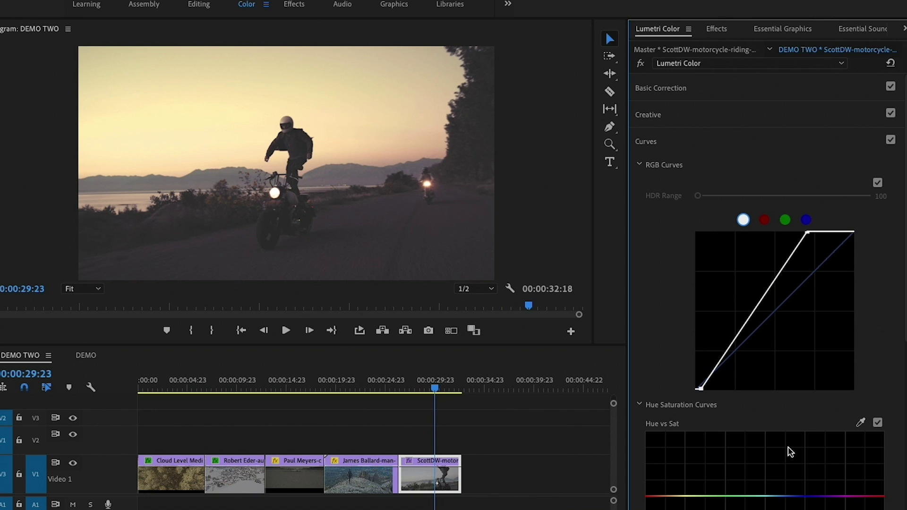
{"action": "left_click_drag", "start_coordinate": [904, 289], "coordinate": [900, 410]}
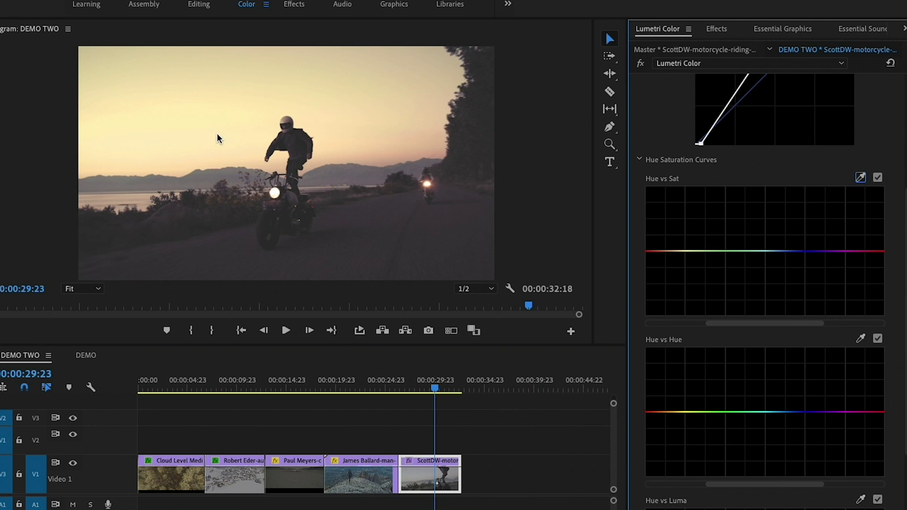
Step: Sample the orange sky on Hue vs Sat and raise a saturation peak for those hues
{"action": "left_click", "coordinate": [206, 141]}
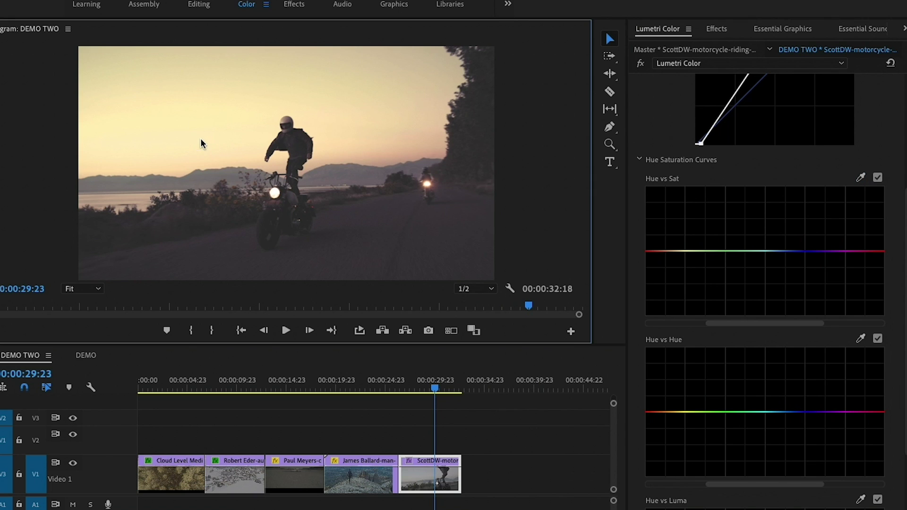
{"action": "left_click", "coordinate": [861, 177]}
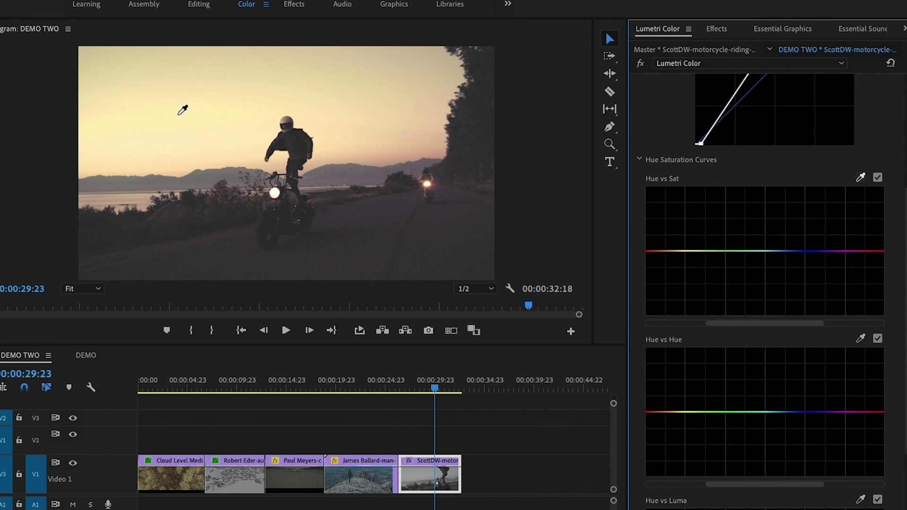
{"action": "left_click", "coordinate": [208, 136]}
{"action": "left_click_drag", "start_coordinate": [731, 324], "coordinate": [791, 329]}
{"action": "left_click_drag", "start_coordinate": [709, 250], "coordinate": [693, 251]}
{"action": "left_click", "coordinate": [733, 251]}
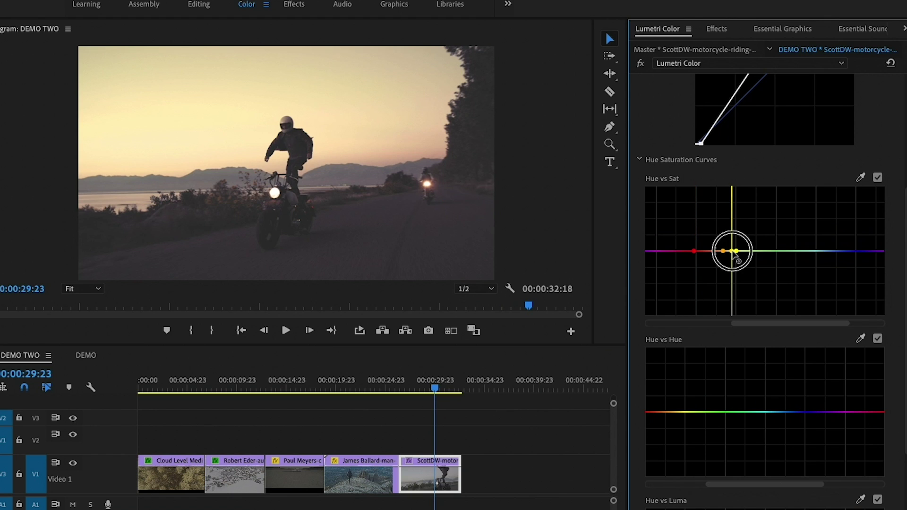
{"action": "left_click_drag", "start_coordinate": [723, 252], "coordinate": [714, 202]}
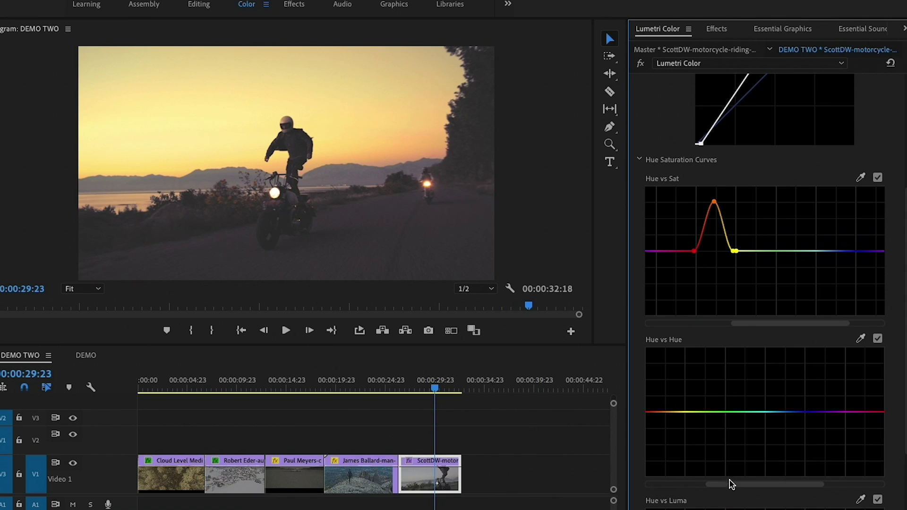
Step: Sample the sky on Hue vs Hue and shift it toward pink, toggling the change to compare
{"action": "left_click_drag", "start_coordinate": [722, 487], "coordinate": [764, 490]}
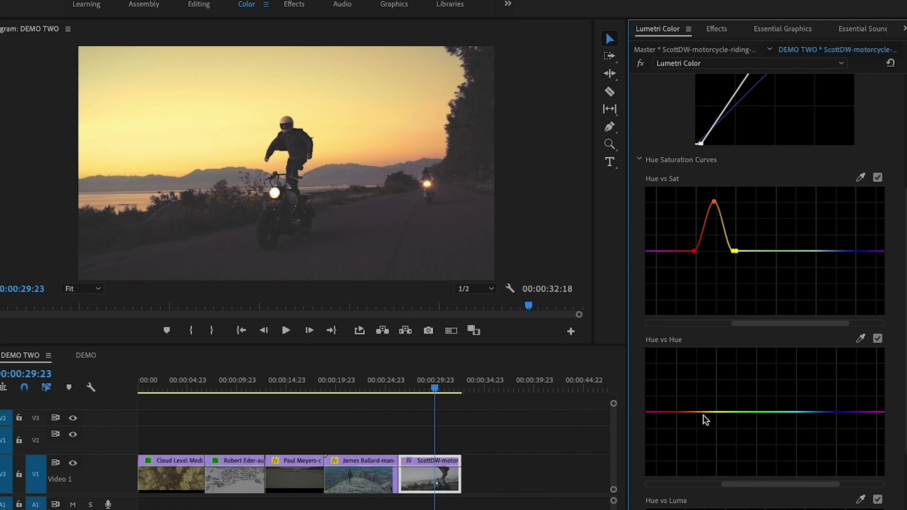
{"action": "left_click", "coordinate": [245, 137]}
{"action": "left_click_drag", "start_coordinate": [702, 412], "coordinate": [702, 403]}
{"action": "left_click", "coordinate": [877, 339]}
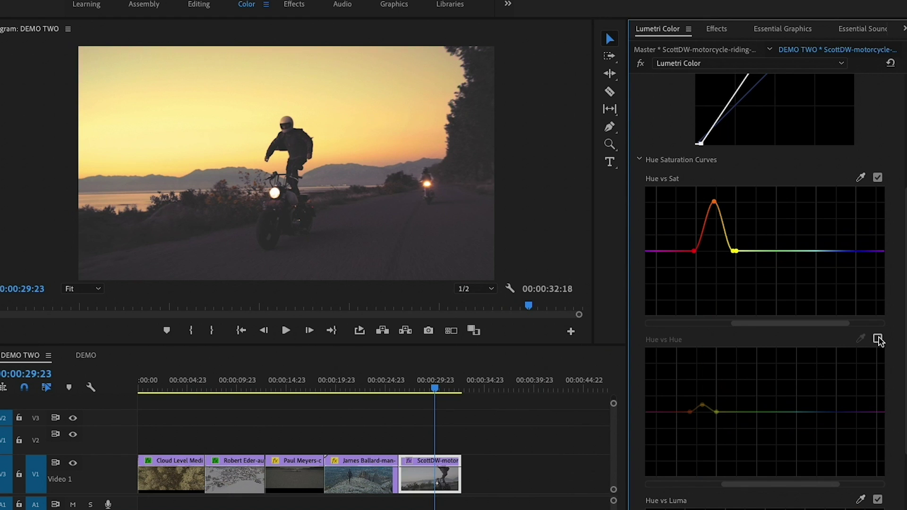
{"action": "left_click", "coordinate": [878, 339]}
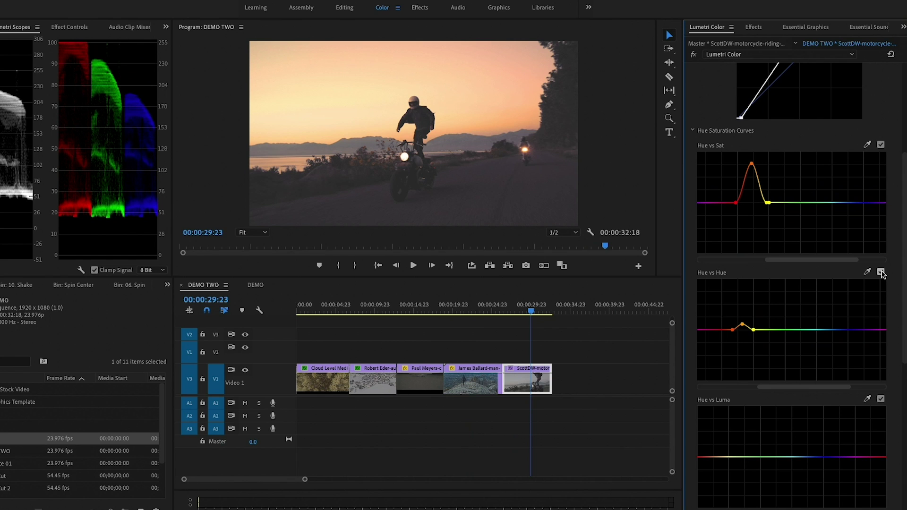
Step: Paste the motorcycle clip's Lumetri Color attributes onto the hiker-on-the-rocks clip
{"action": "left_click", "coordinate": [591, 353]}
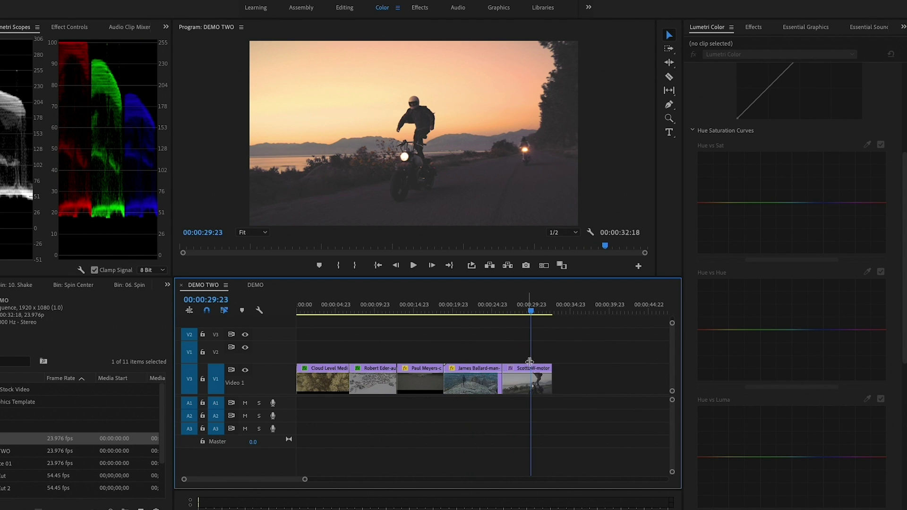
{"action": "left_click", "coordinate": [474, 314]}
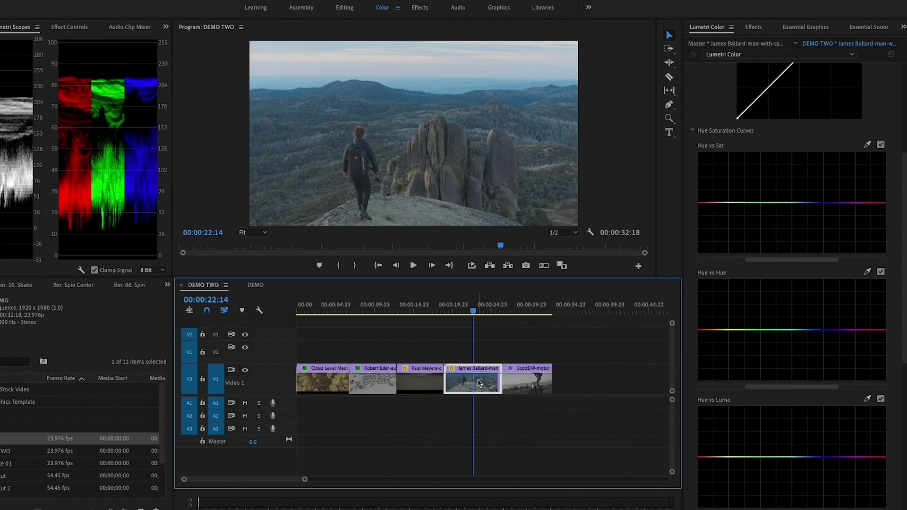
{"action": "left_click", "coordinate": [534, 378]}
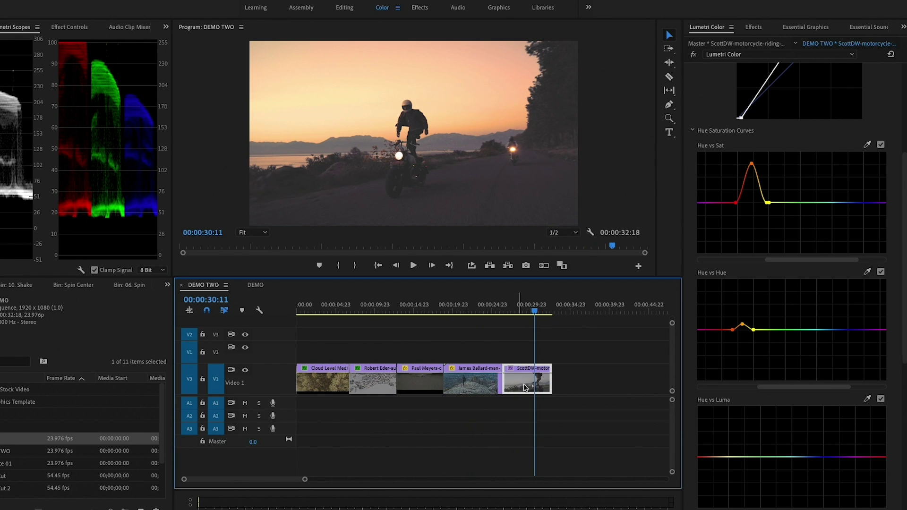
{"action": "left_click", "coordinate": [474, 308]}
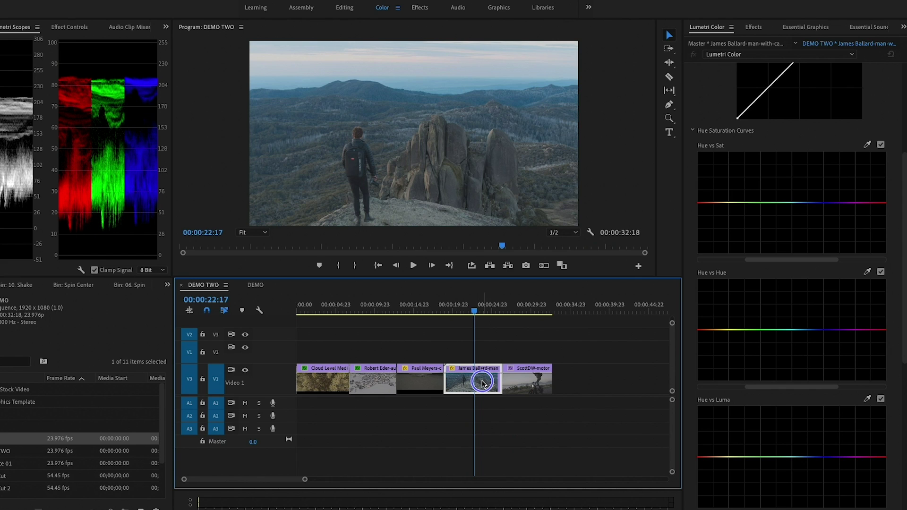
{"action": "right_click", "coordinate": [483, 383]}
{"action": "left_click", "coordinate": [510, 112]}
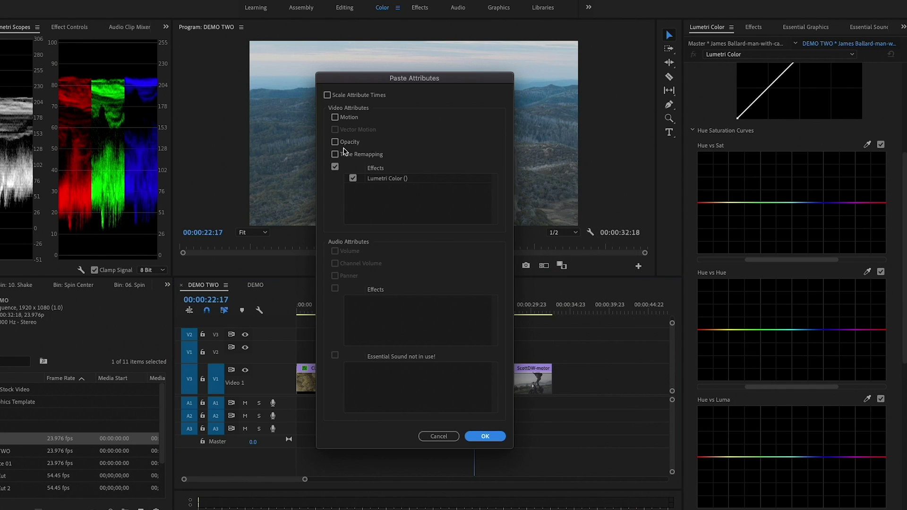
{"action": "left_click", "coordinate": [485, 437]}
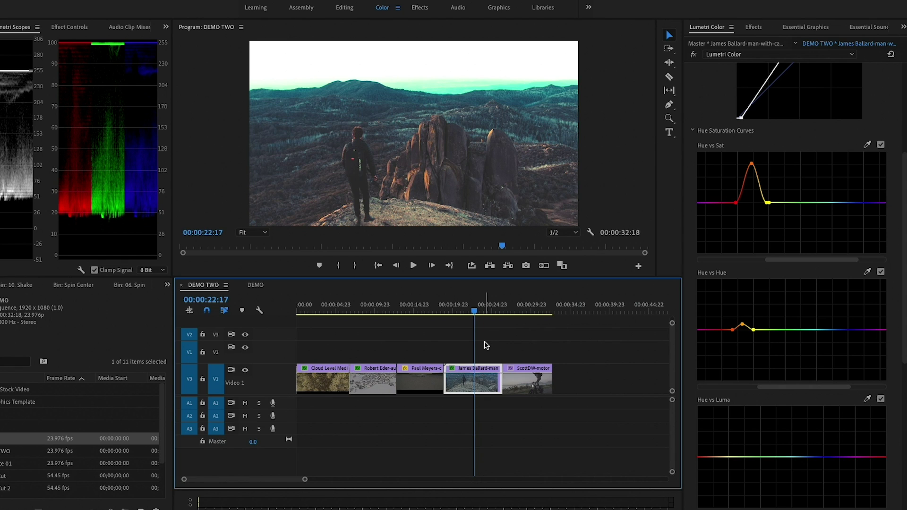
Step: Compare a motorcycle sunset reference frame side by side with a chosen frame of the hiker clip
{"action": "left_click", "coordinate": [561, 266]}
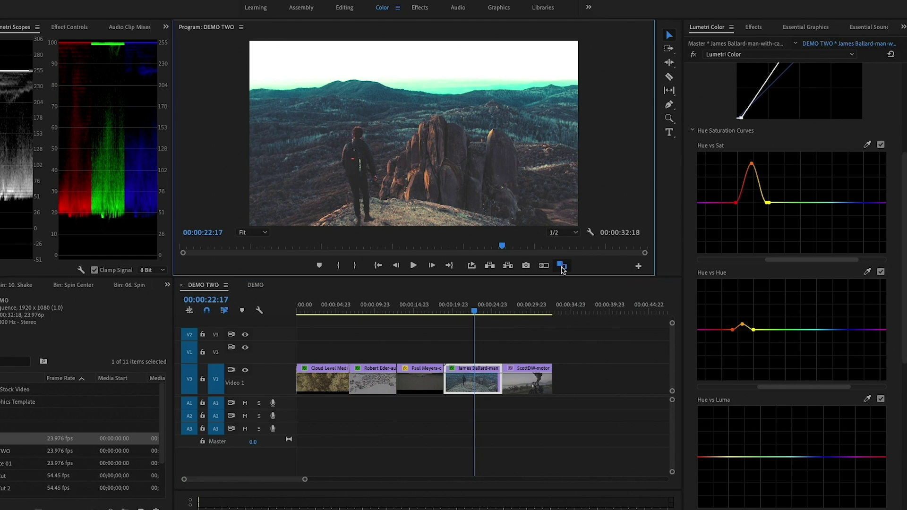
{"action": "left_click_drag", "start_coordinate": [383, 206], "coordinate": [378, 205]}
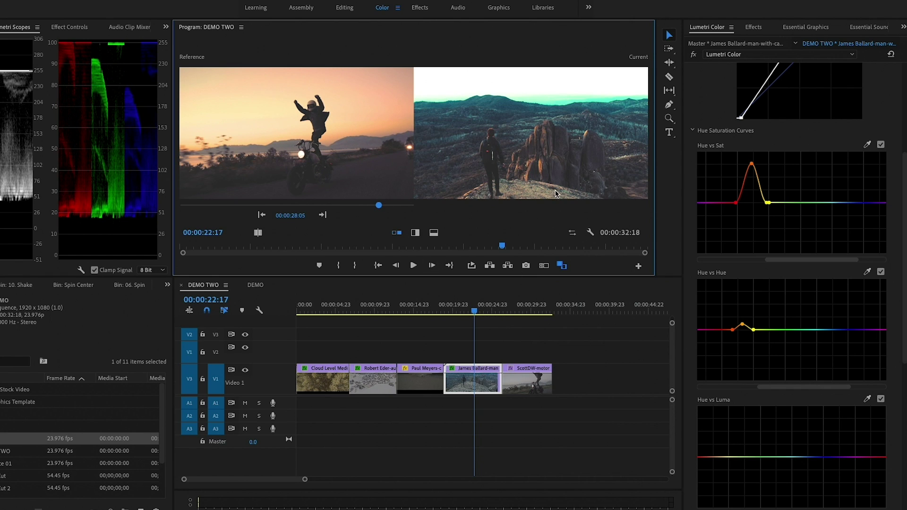
{"action": "mouse_move", "coordinate": [474, 311]}
{"action": "left_mouse_down"}
{"action": "mouse_move", "coordinate": [463, 308]}
{"action": "mouse_move", "coordinate": [472, 313]}
{"action": "left_mouse_up"}
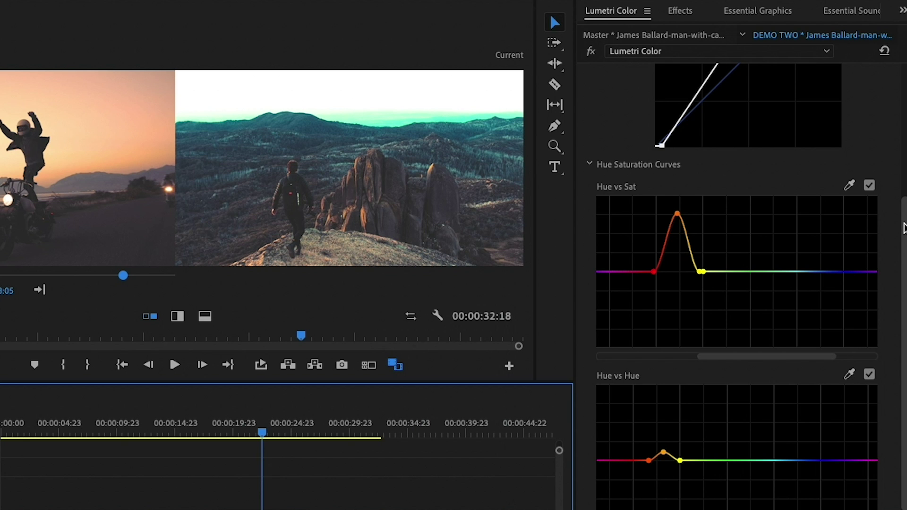
{"action": "left_click_drag", "start_coordinate": [904, 212], "coordinate": [901, 101]}
Step: Move the hiker clip's RGB white point back out and lower Highlights to -28.6
{"action": "left_click", "coordinate": [789, 226]}
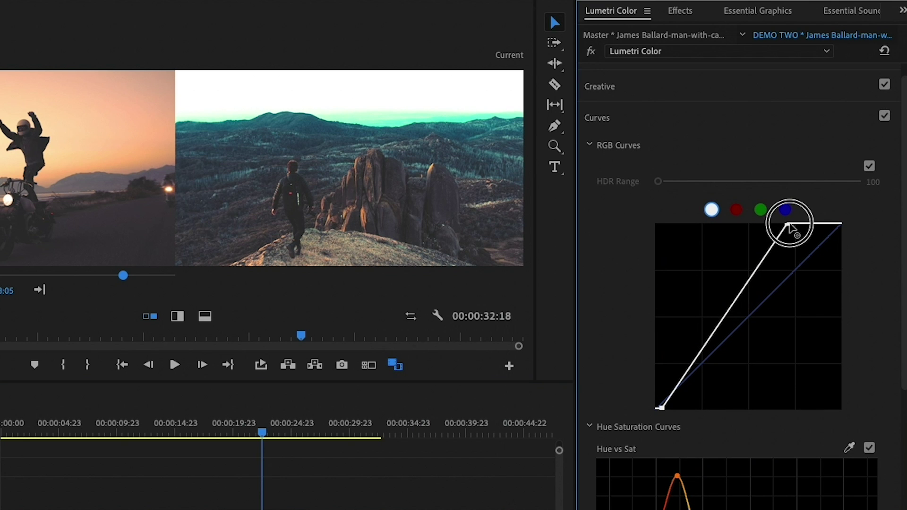
{"action": "left_click_drag", "start_coordinate": [789, 226], "coordinate": [824, 225]}
{"action": "left_click", "coordinate": [712, 86]}
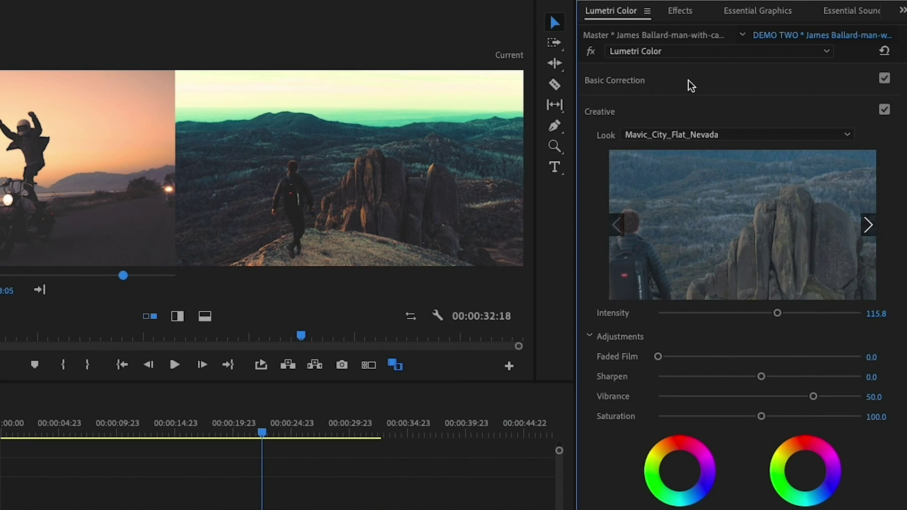
{"action": "left_click", "coordinate": [646, 83]}
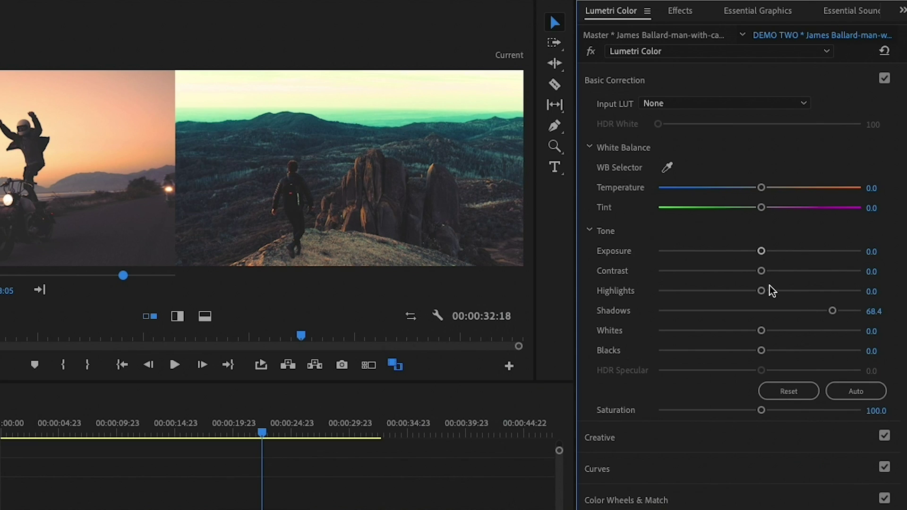
{"action": "left_click_drag", "start_coordinate": [761, 290], "coordinate": [730, 291]}
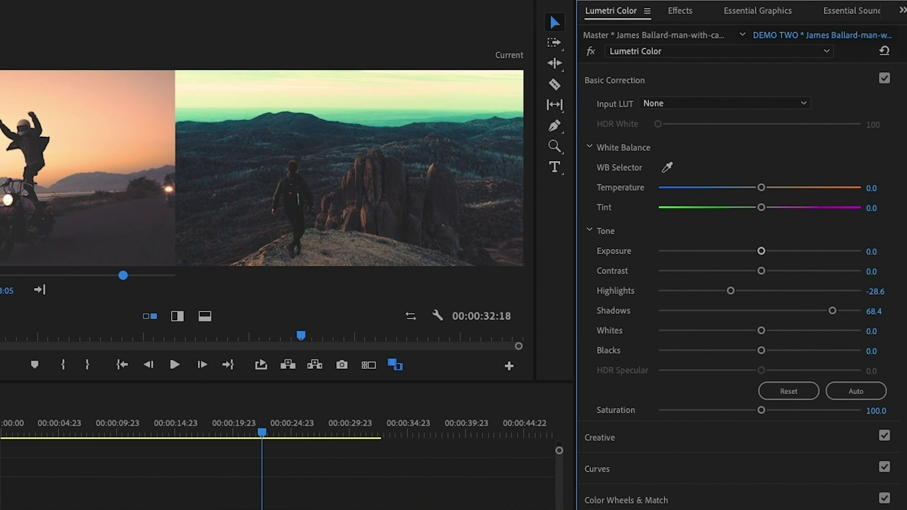
{"action": "left_click", "coordinate": [679, 503]}
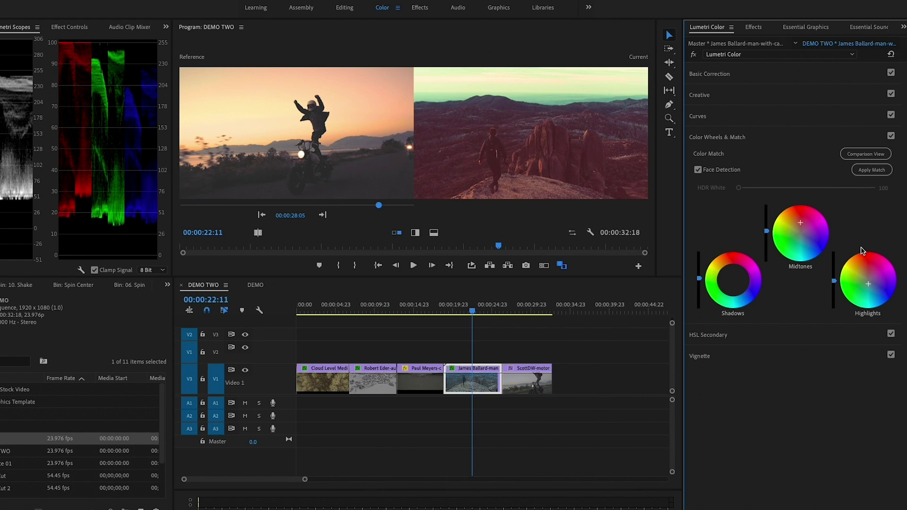
Step: Undo the automatic Color Match and push the Highlights wheel toward red-yellow
{"action": "key", "text": "ctrl+z"}
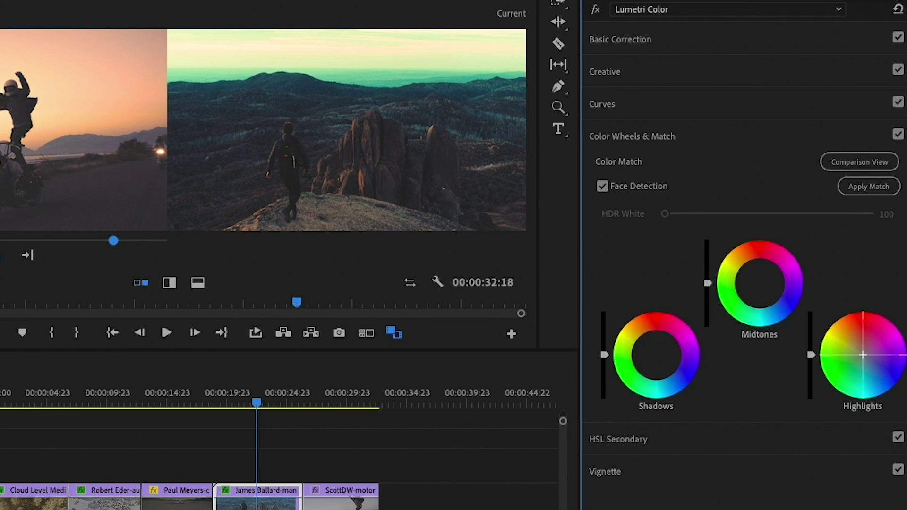
{"action": "left_click_drag", "start_coordinate": [863, 355], "coordinate": [859, 331]}
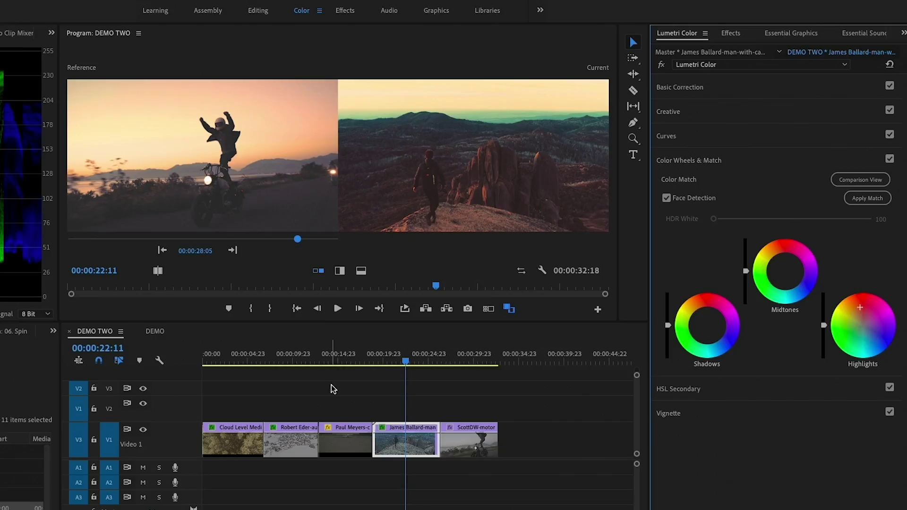
Step: Turn off comparison on the desert dust clip and try the Mavic_City_GrayMatter and Mavic_Forest_Flat_MistyZombies looks
{"action": "left_click", "coordinate": [346, 363]}
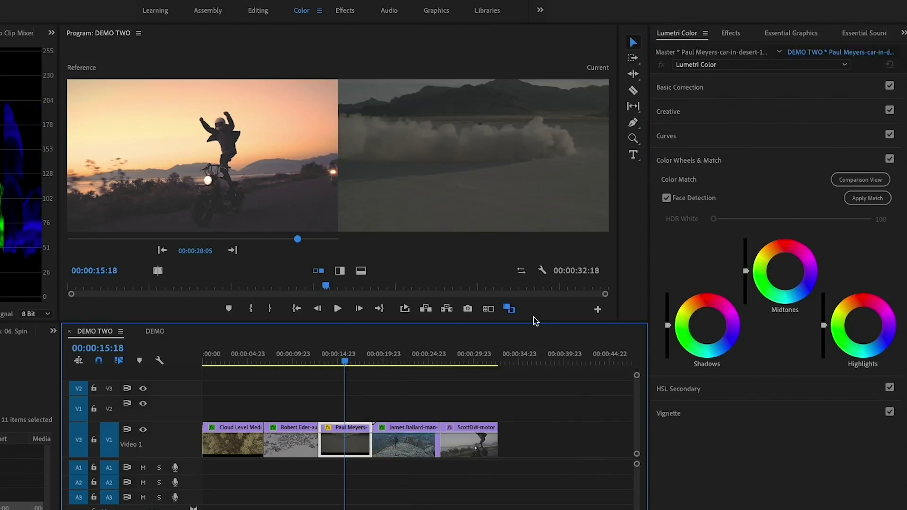
{"action": "left_click", "coordinate": [509, 309]}
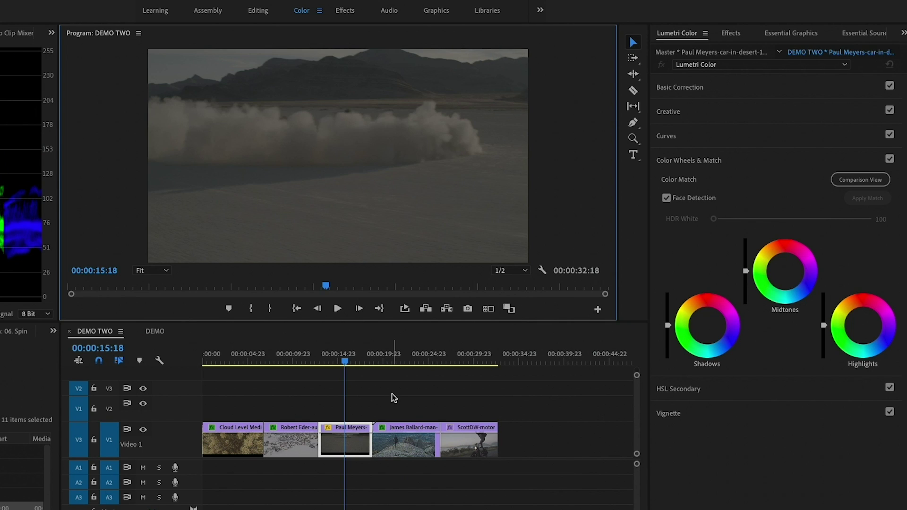
{"action": "left_click_drag", "start_coordinate": [347, 363], "coordinate": [329, 363]}
{"action": "left_click", "coordinate": [698, 120]}
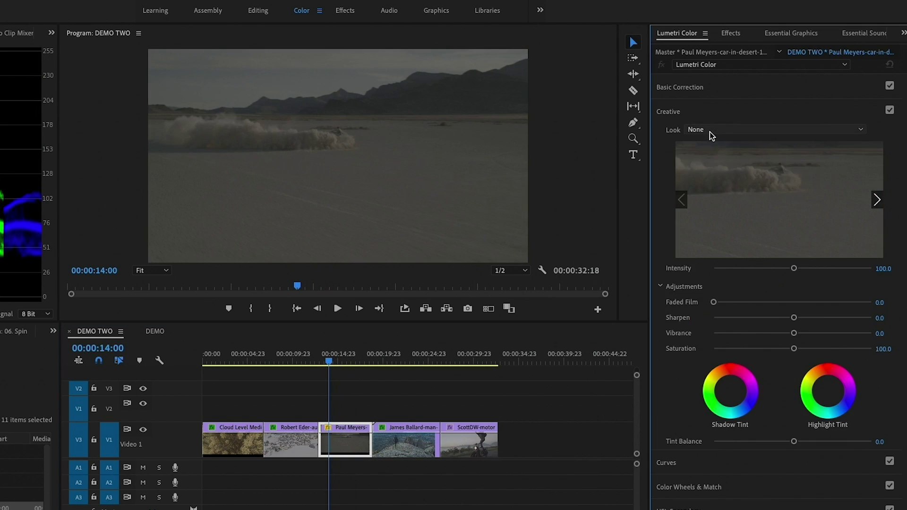
{"action": "left_click", "coordinate": [709, 130]}
{"action": "left_click", "coordinate": [729, 405]}
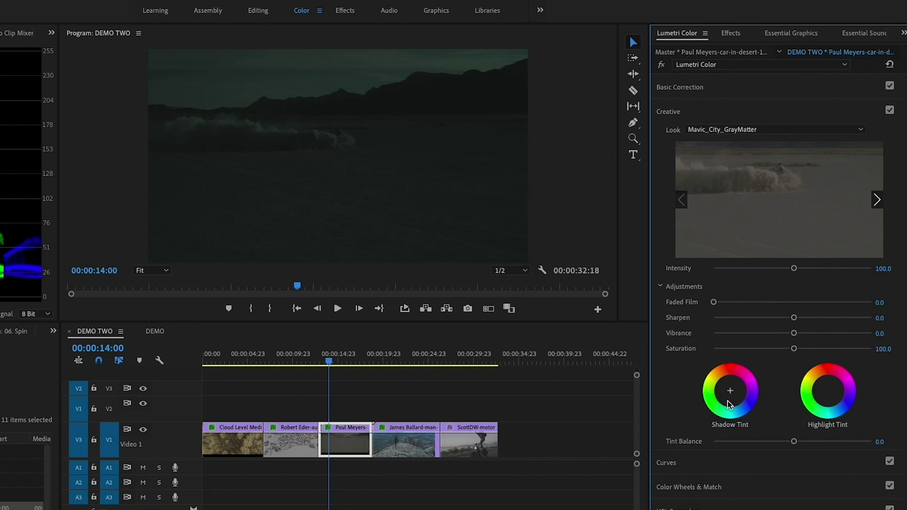
{"action": "left_click", "coordinate": [743, 126]}
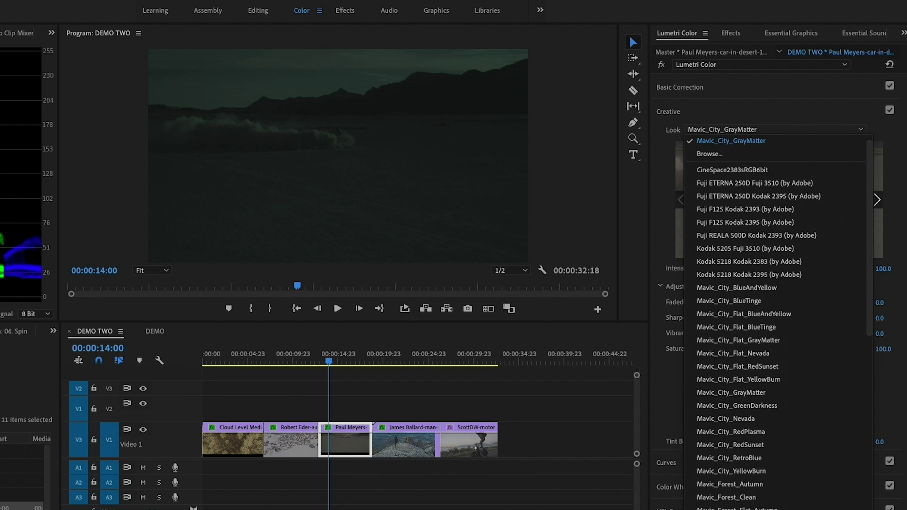
{"action": "left_click", "coordinate": [723, 492]}
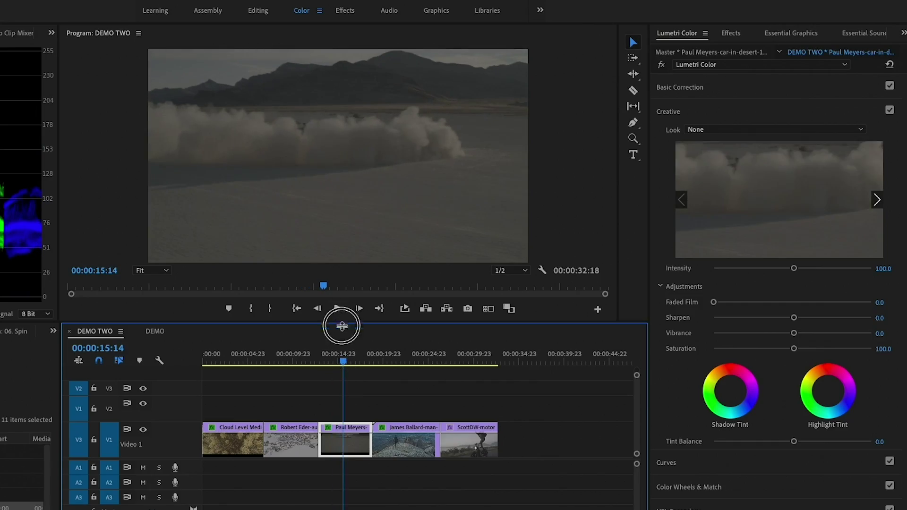
Step: At 15:11, pull the desert clip's RGB white point in and raise the black point for contrast
{"action": "left_click_drag", "start_coordinate": [341, 326], "coordinate": [334, 400]}
{"action": "left_click", "coordinate": [343, 395]}
{"action": "left_click", "coordinate": [688, 467]}
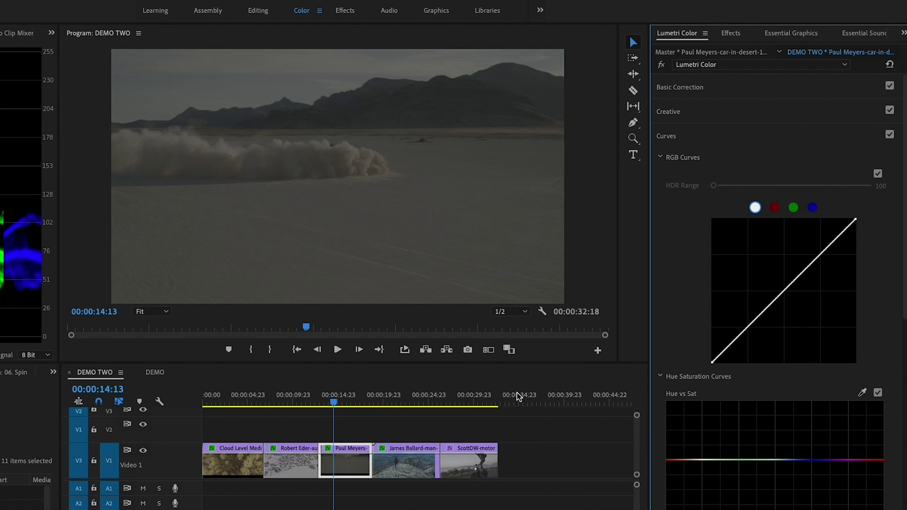
{"action": "left_click_drag", "start_coordinate": [856, 223], "coordinate": [743, 241]}
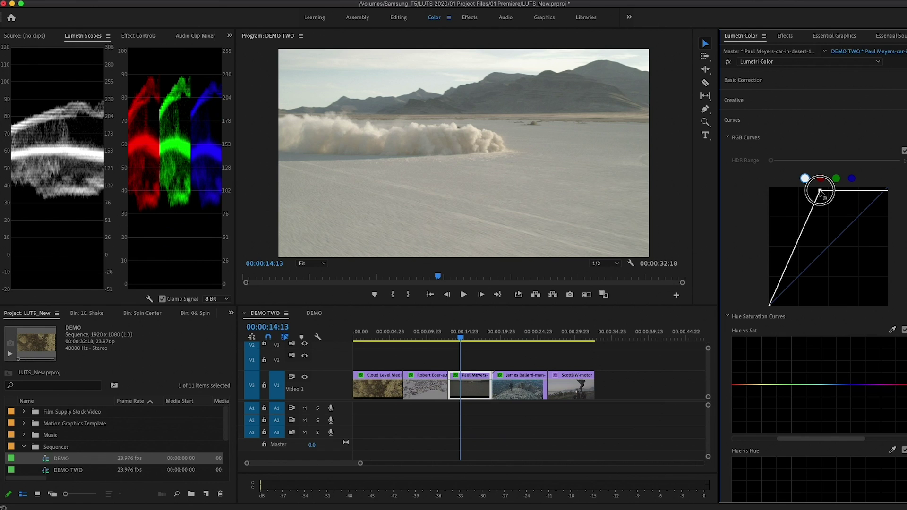
{"action": "left_click_drag", "start_coordinate": [821, 193], "coordinate": [824, 189]}
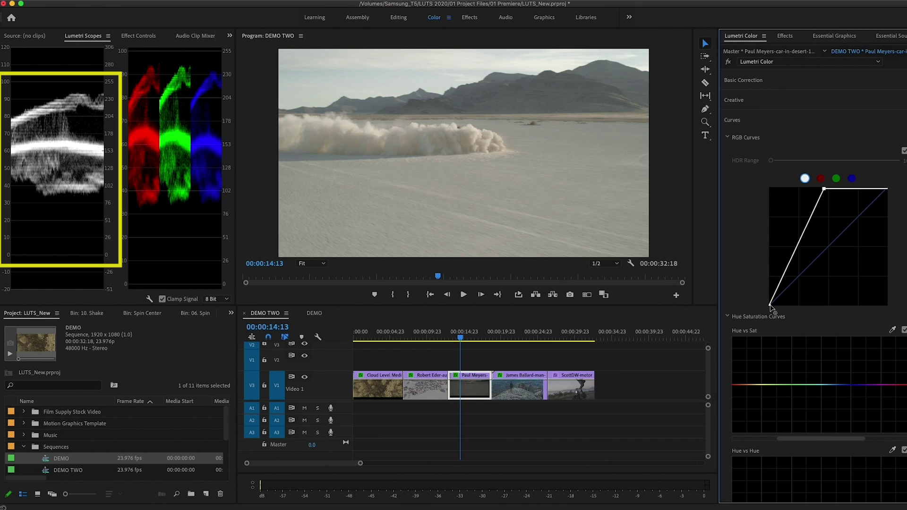
{"action": "left_click_drag", "start_coordinate": [771, 306], "coordinate": [784, 313]}
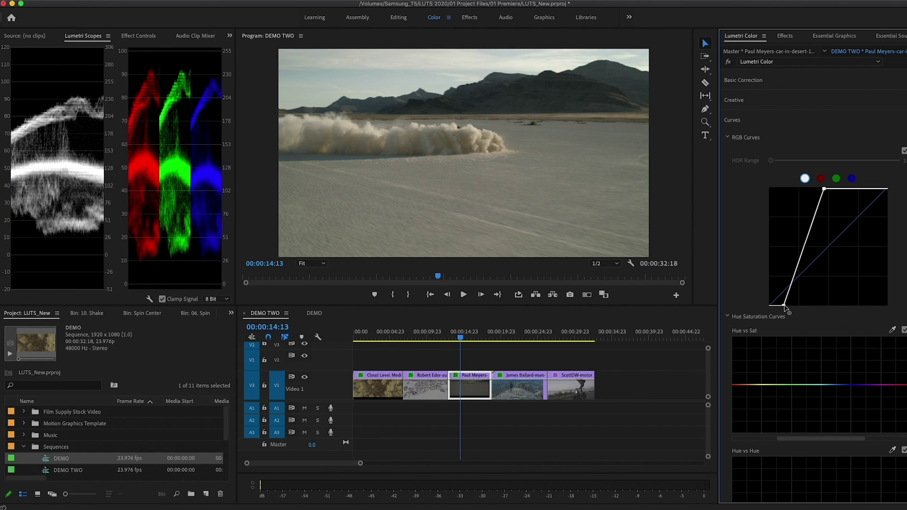
{"action": "left_click", "coordinate": [730, 64]}
Step: Move to 13:01 and raise the desert clip's Vibrance well above zero, bringing Hue Saturation Curves into view
{"action": "left_click", "coordinate": [730, 64]}
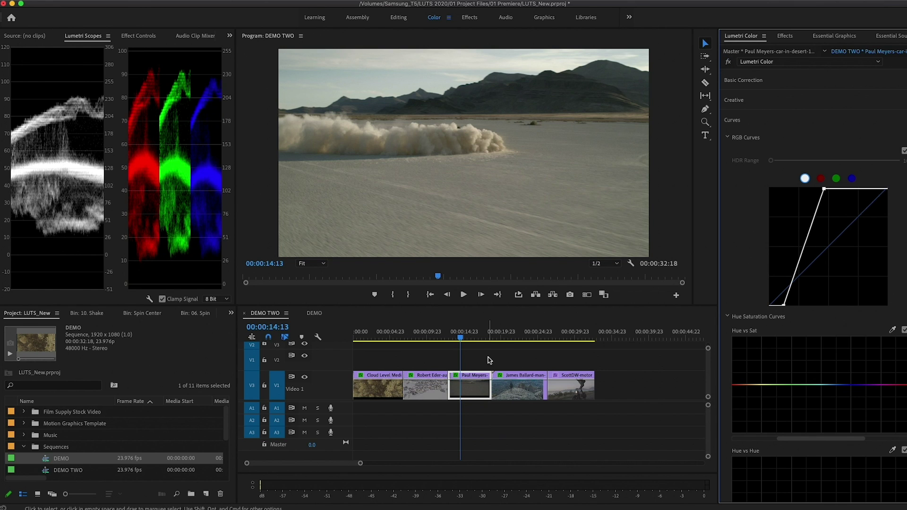
{"action": "left_click_drag", "start_coordinate": [487, 333], "coordinate": [451, 335]}
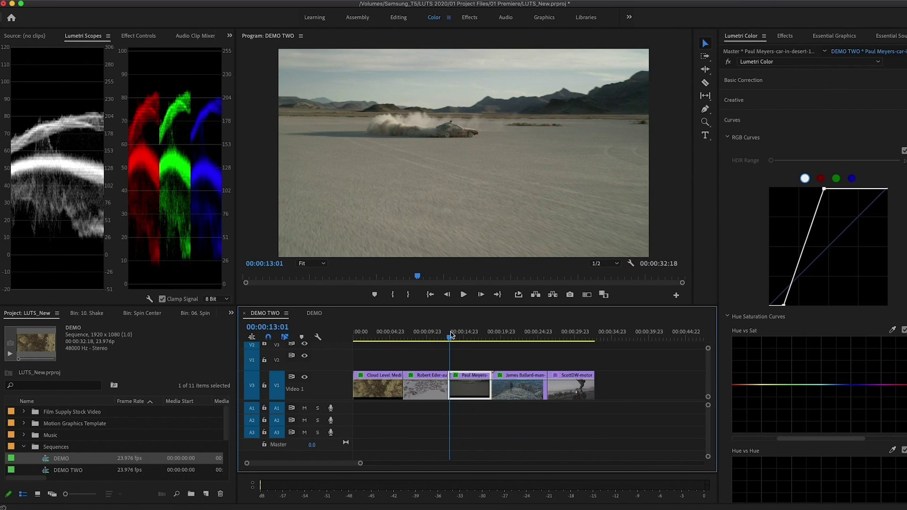
{"action": "left_click", "coordinate": [778, 100]}
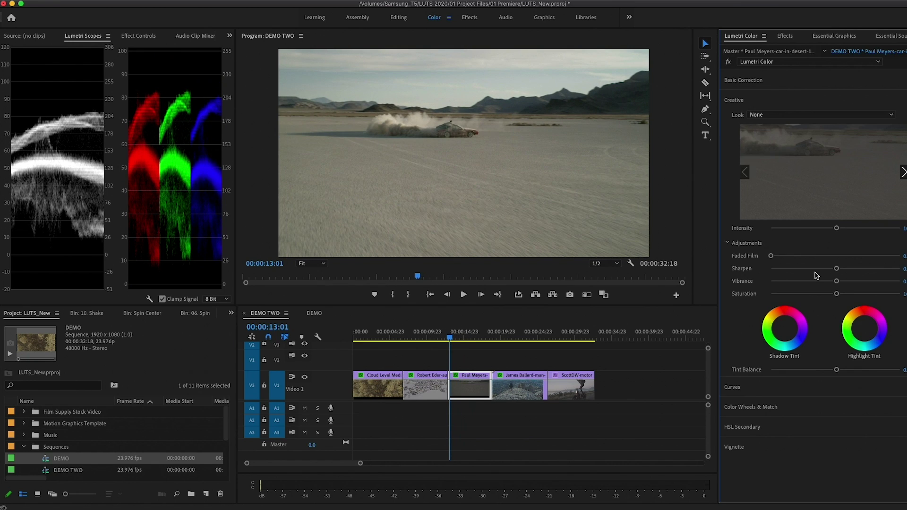
{"action": "left_click_drag", "start_coordinate": [836, 282], "coordinate": [875, 290]}
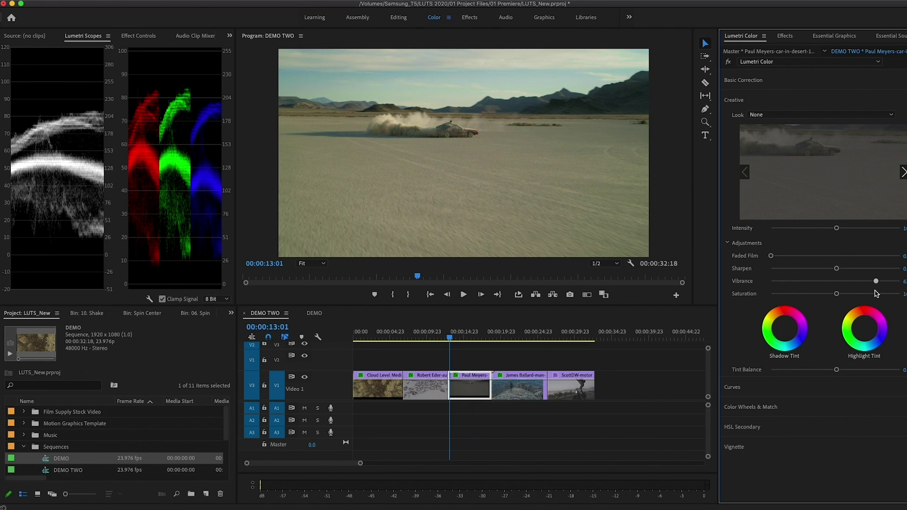
{"action": "left_click", "coordinate": [769, 390]}
{"action": "scroll", "coordinate": [884, 279], "scroll_direction": "down", "scroll_amount": 5}
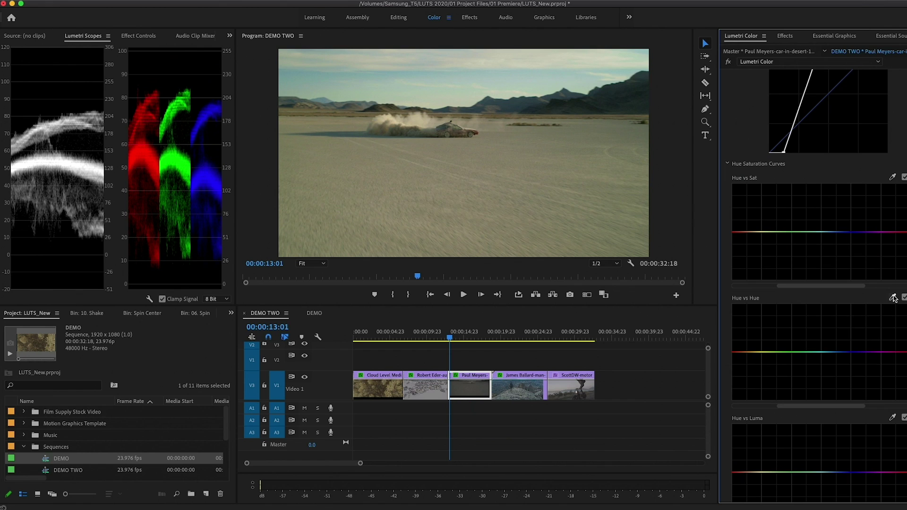
{"action": "scroll", "coordinate": [894, 299], "scroll_direction": "left", "scroll_amount": 1}
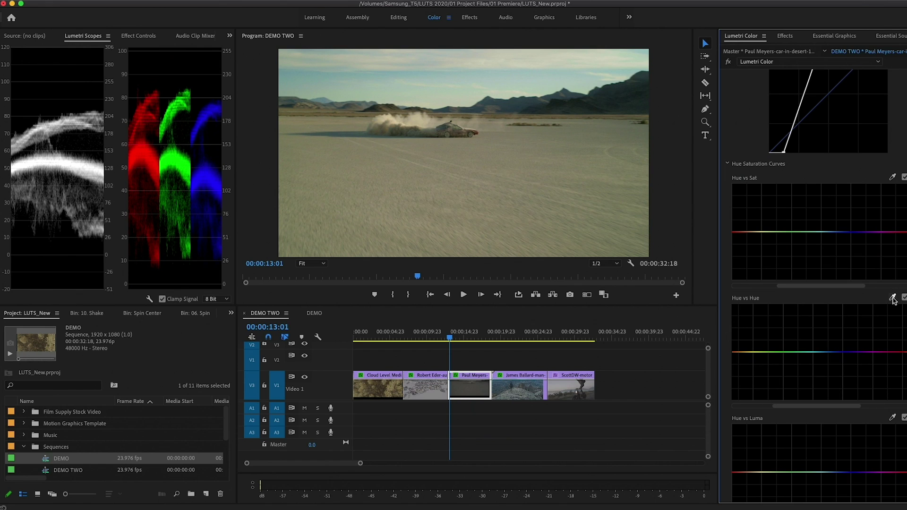
Step: Sample an image hue on Hue vs Hue and shift it, toggling the effect to compare
{"action": "left_click", "coordinate": [477, 151]}
{"action": "left_click_drag", "start_coordinate": [748, 352], "coordinate": [801, 352]}
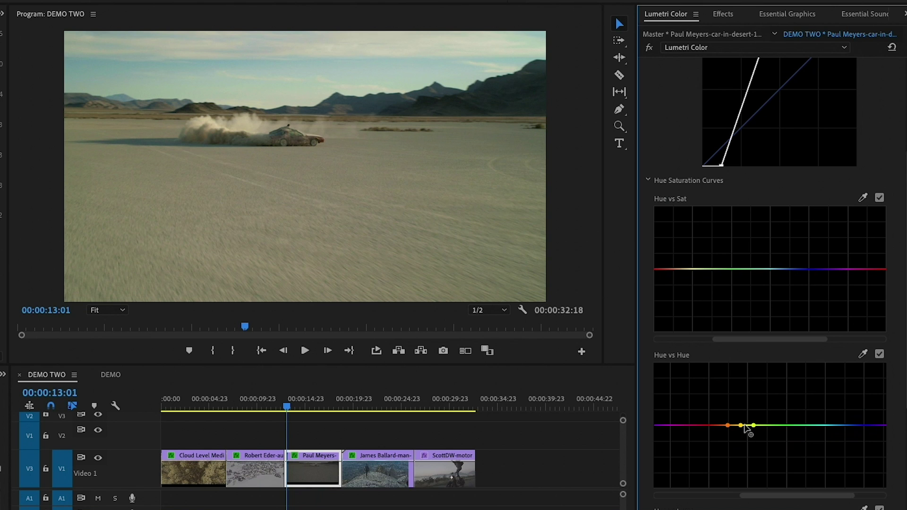
{"action": "mouse_move", "coordinate": [741, 425]}
{"action": "left_mouse_down"}
{"action": "mouse_move", "coordinate": [741, 408]}
{"action": "mouse_move", "coordinate": [746, 418]}
{"action": "left_mouse_up"}
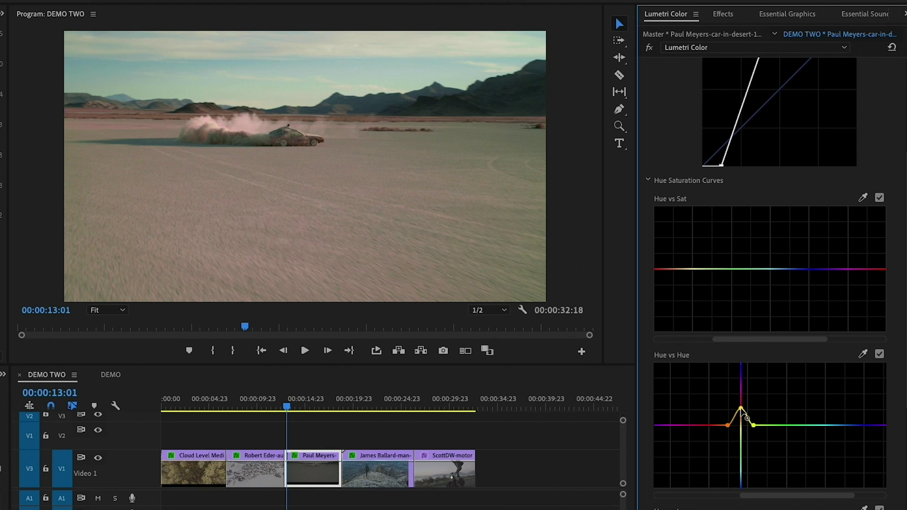
{"action": "left_click", "coordinate": [878, 356]}
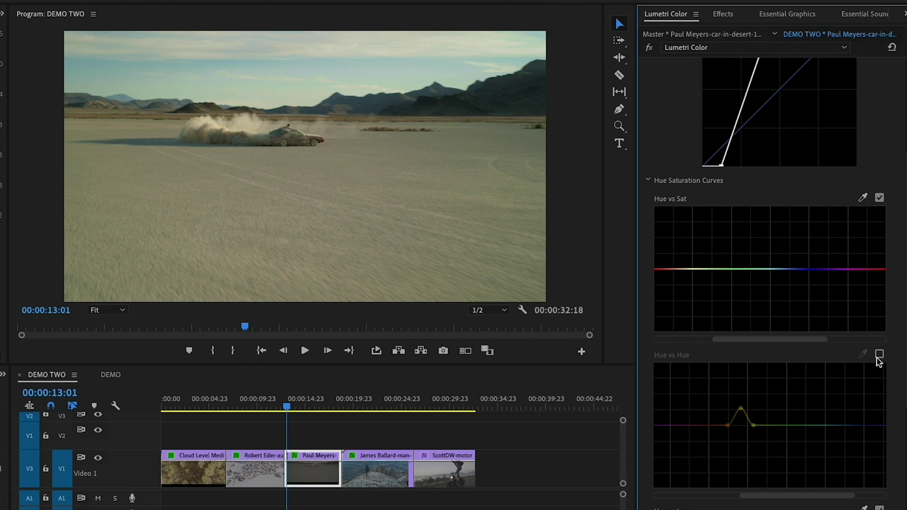
{"action": "left_click", "coordinate": [879, 355]}
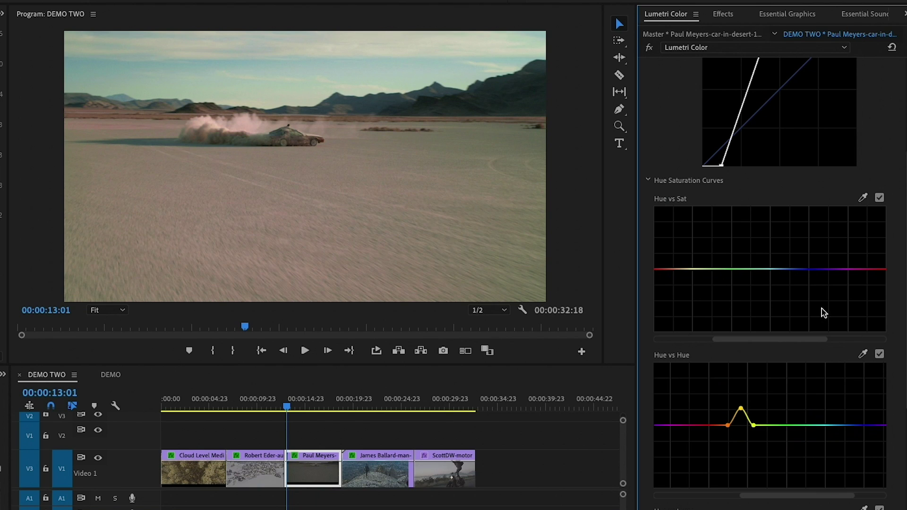
Step: Sample an image colour on Hue vs Sat and boost saturation of the orange tones
{"action": "left_click_drag", "start_coordinate": [746, 338], "coordinate": [819, 340]}
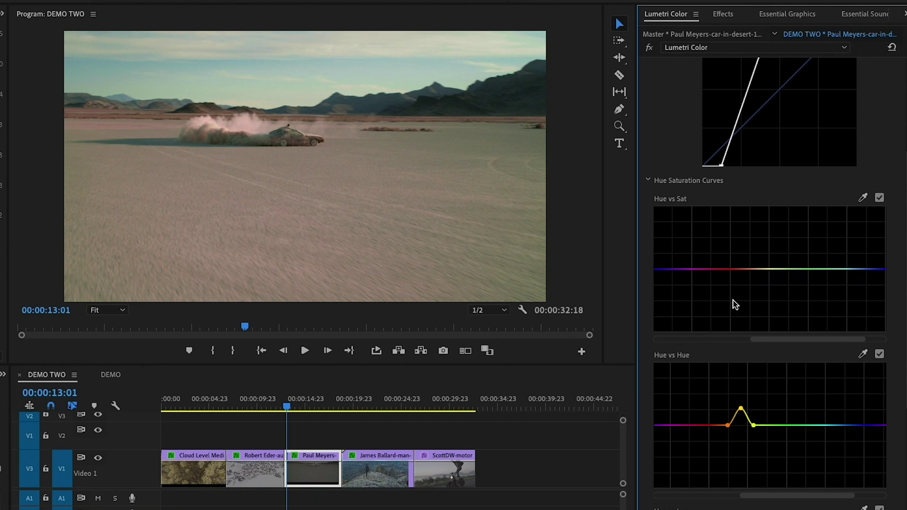
{"action": "left_click", "coordinate": [863, 197]}
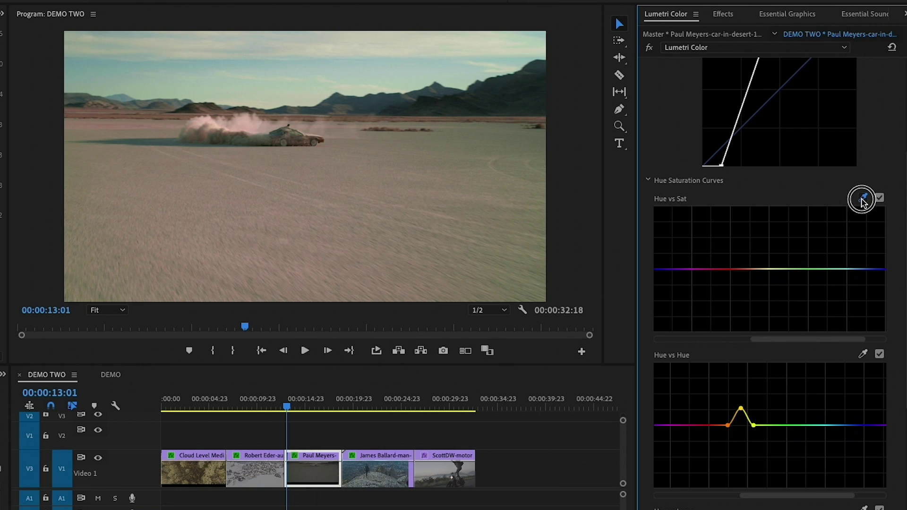
{"action": "left_click", "coordinate": [342, 155]}
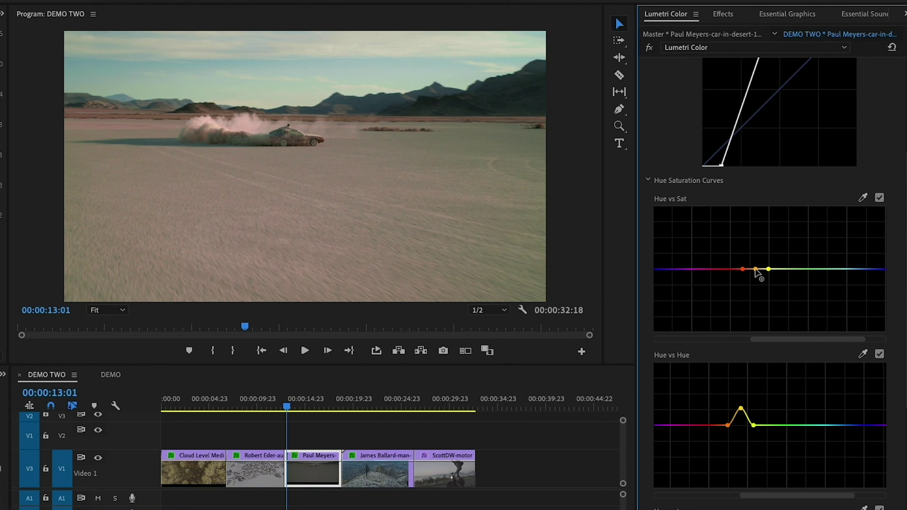
{"action": "left_click_drag", "start_coordinate": [756, 269], "coordinate": [755, 245]}
Step: On a dust-cloud frame, reduce the hue shift so the dust looks less pink
{"action": "left_click_drag", "start_coordinate": [300, 409], "coordinate": [311, 410]}
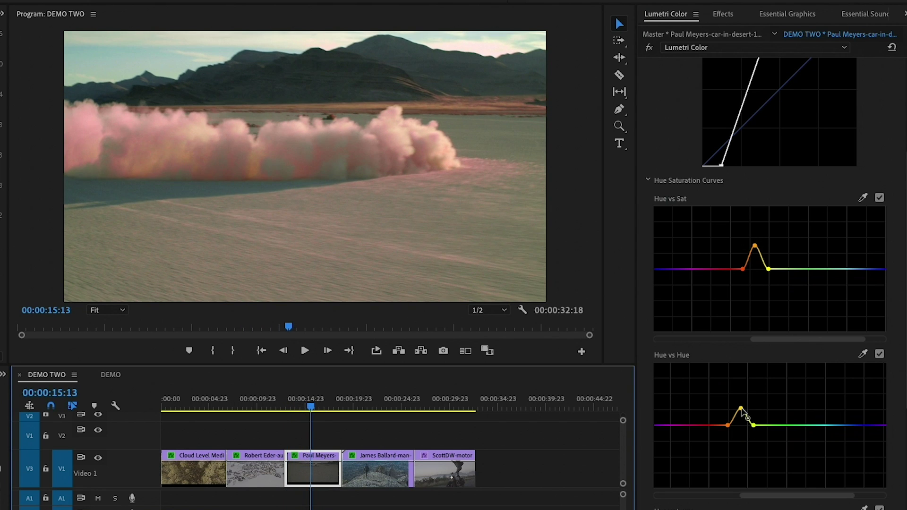
{"action": "left_click_drag", "start_coordinate": [741, 409], "coordinate": [740, 417]}
{"action": "left_click_drag", "start_coordinate": [311, 407], "coordinate": [290, 399]}
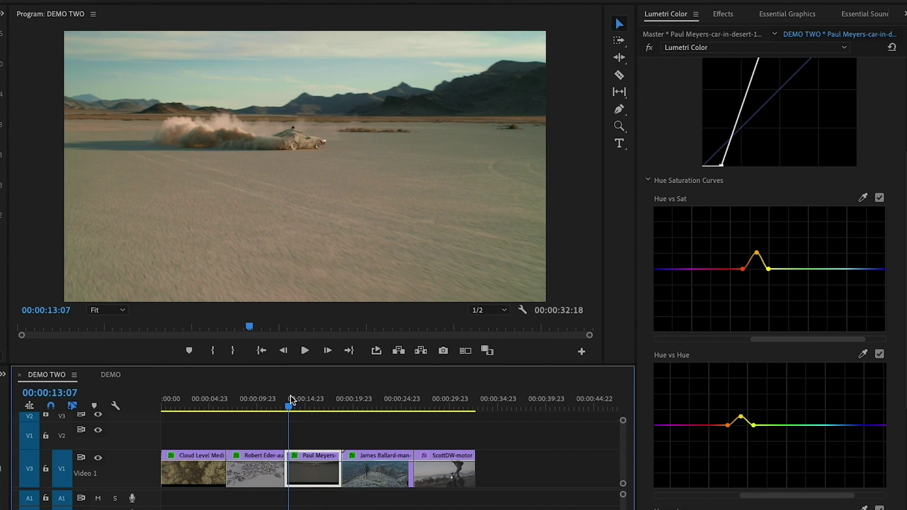
Step: Compare the desert grade with the original, then export it as a .cube LUT named Desert_LUT in the Creative folder
{"action": "left_click", "coordinate": [649, 48]}
{"action": "left_click", "coordinate": [649, 48]}
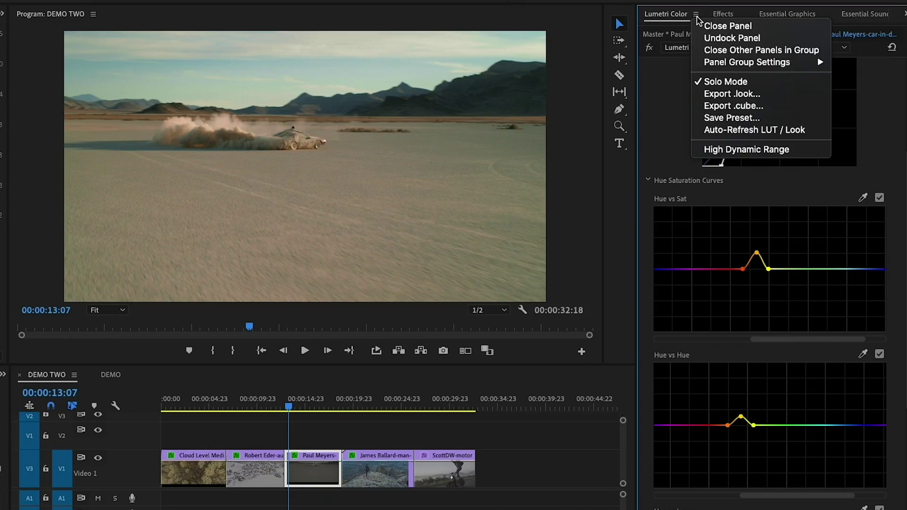
{"action": "left_click", "coordinate": [737, 106]}
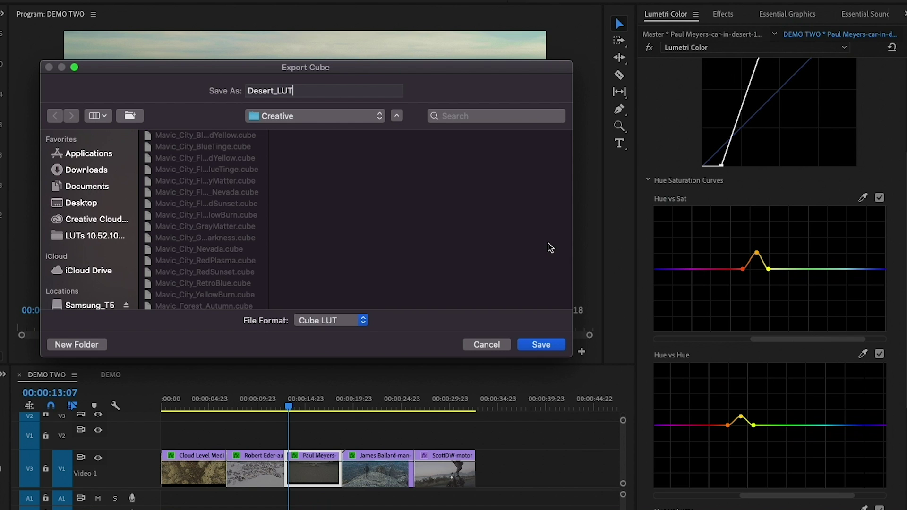
{"action": "left_click", "coordinate": [543, 345]}
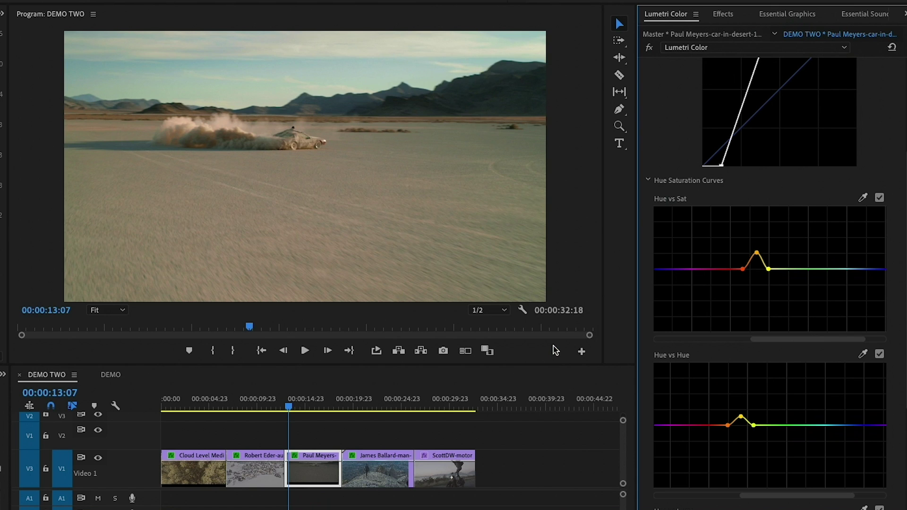